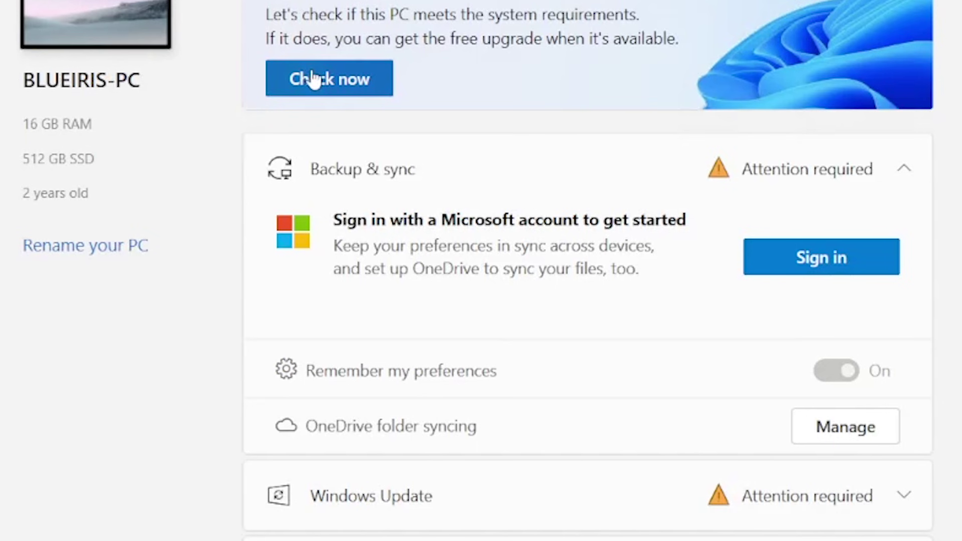
- Run the PC Health Check Windows 11 test, which flags the processor as unsupported
click(312, 80)
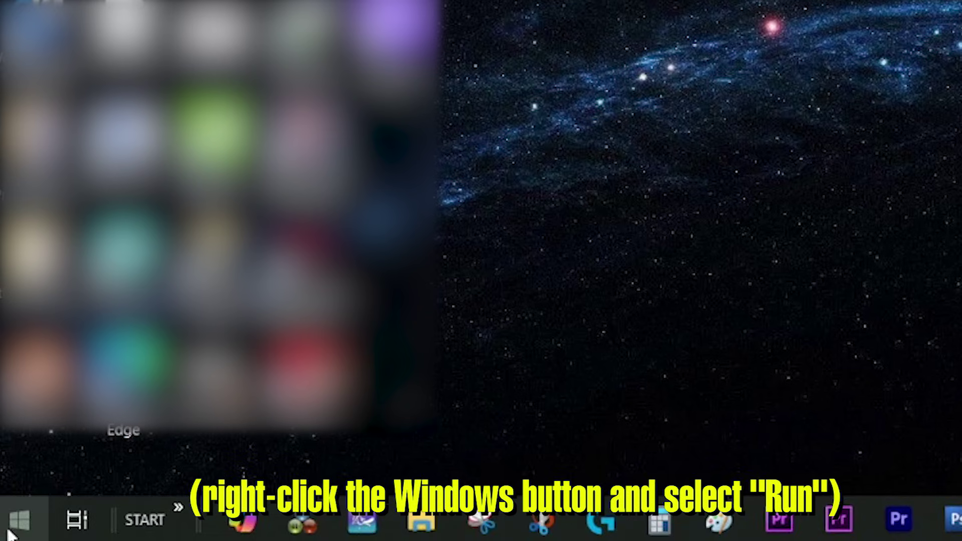
- Launch tpm.msc from the Run dialog to view the TPM status (ready, version 1.3)
right_click(9, 531)
click(55, 417)
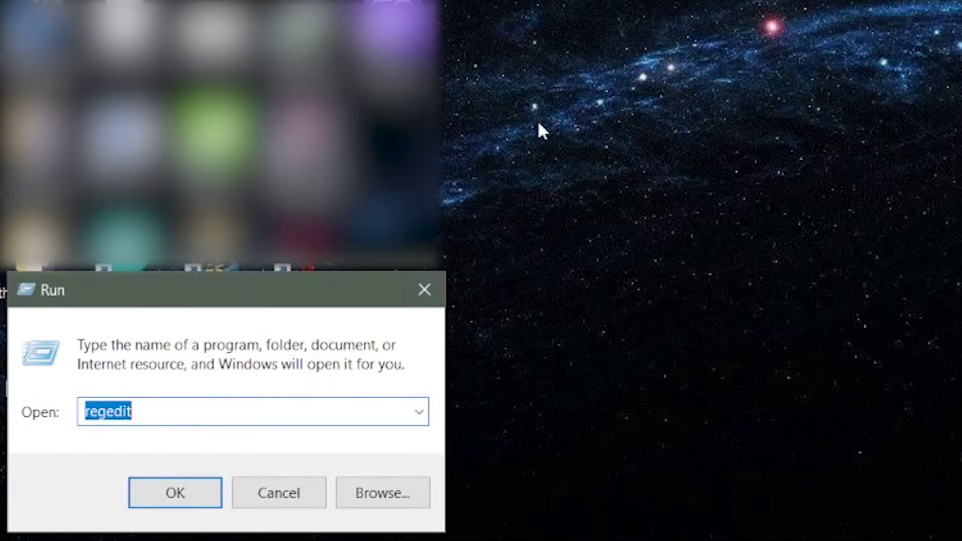
text(tpm.m)
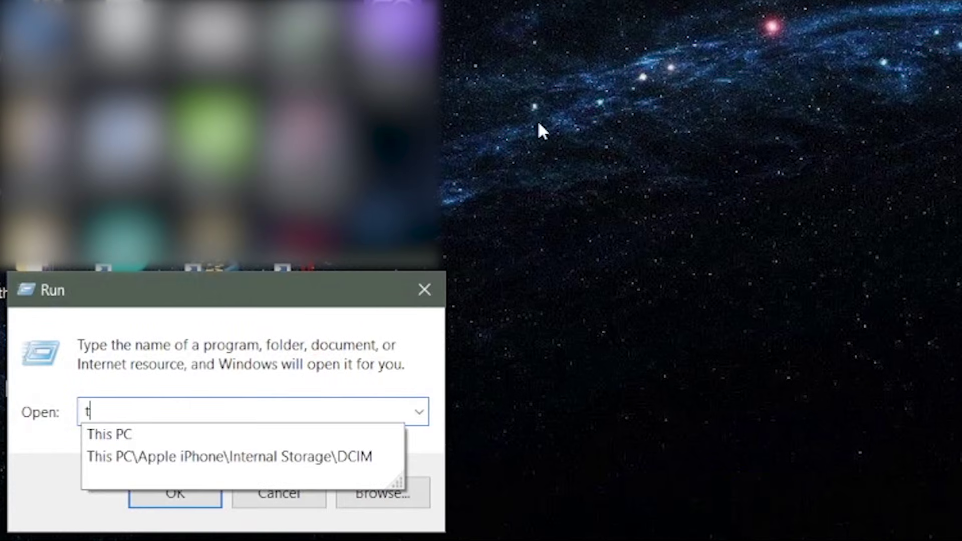
text(sc)
key(Return)
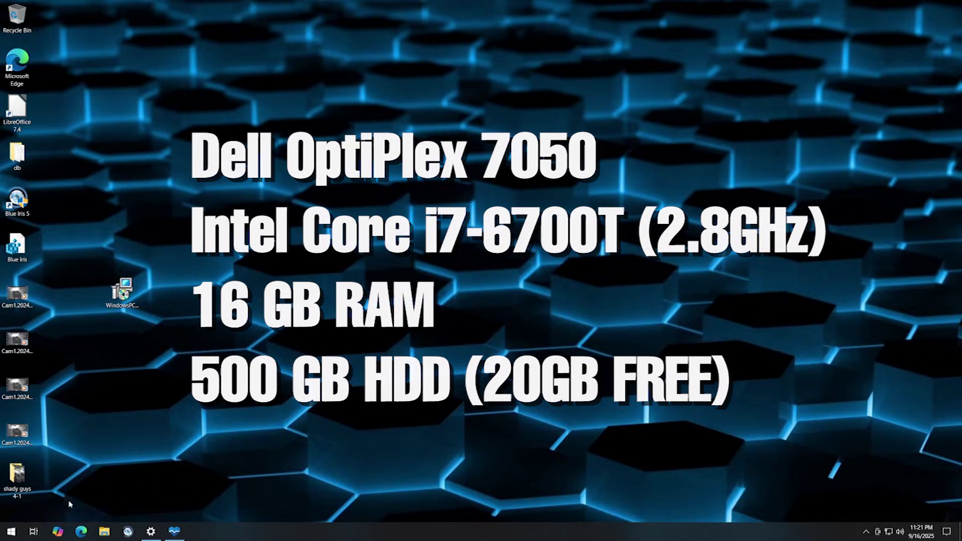
- From Windows Update, run PC Health Check, which flags the i7-6700T processor as unsupported
click(150, 533)
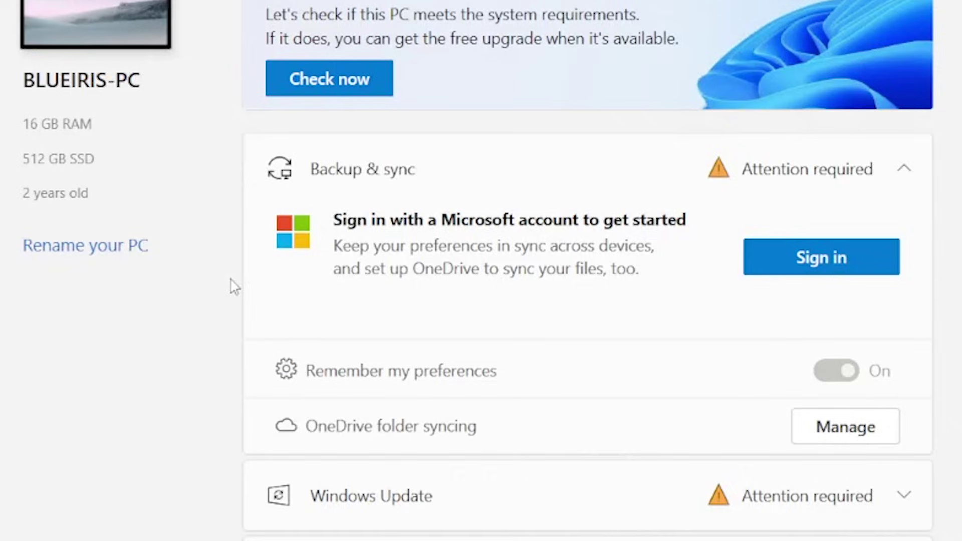
click(311, 77)
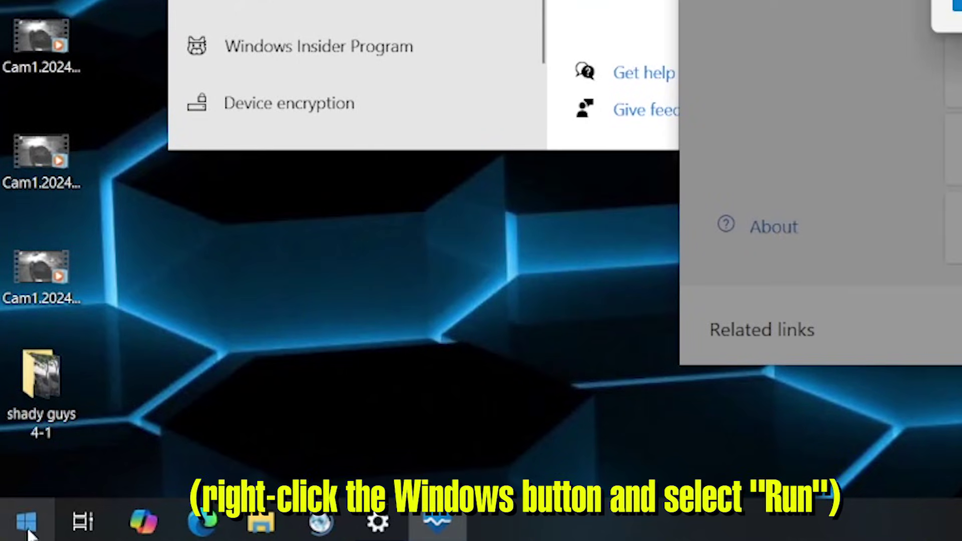
- Launch regedit via Run with admin approval and expand HKEY_LOCAL_MACHINE\SYSTEM\Setup
right_click(26, 522)
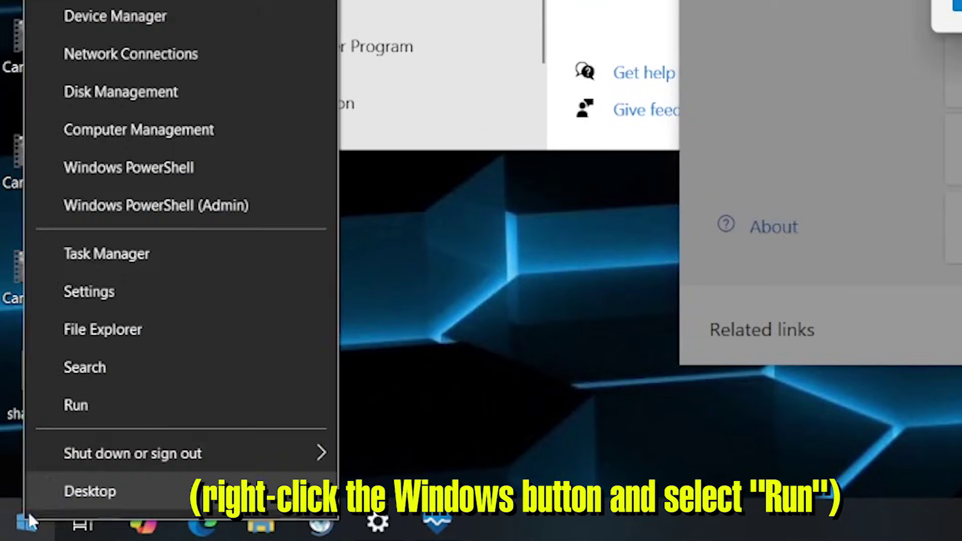
click(77, 420)
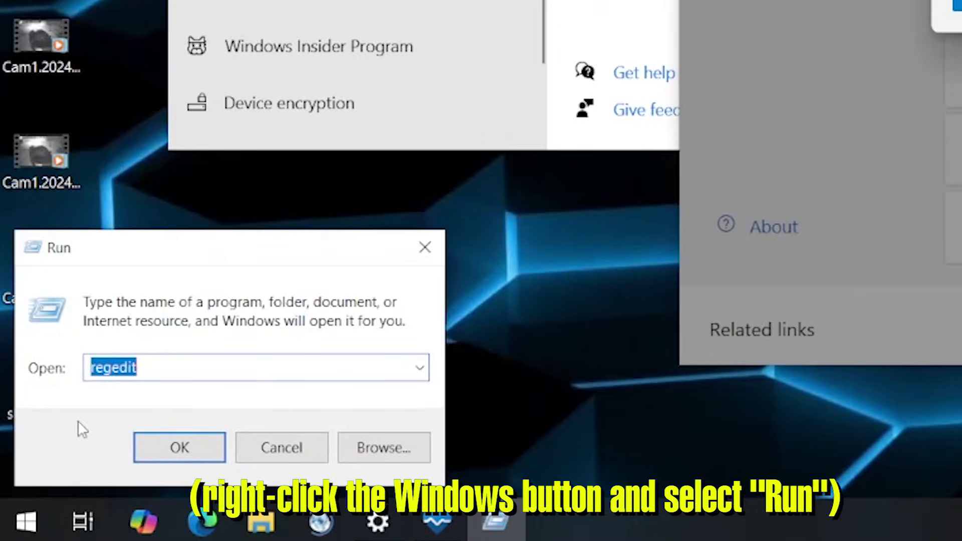
key(Return)
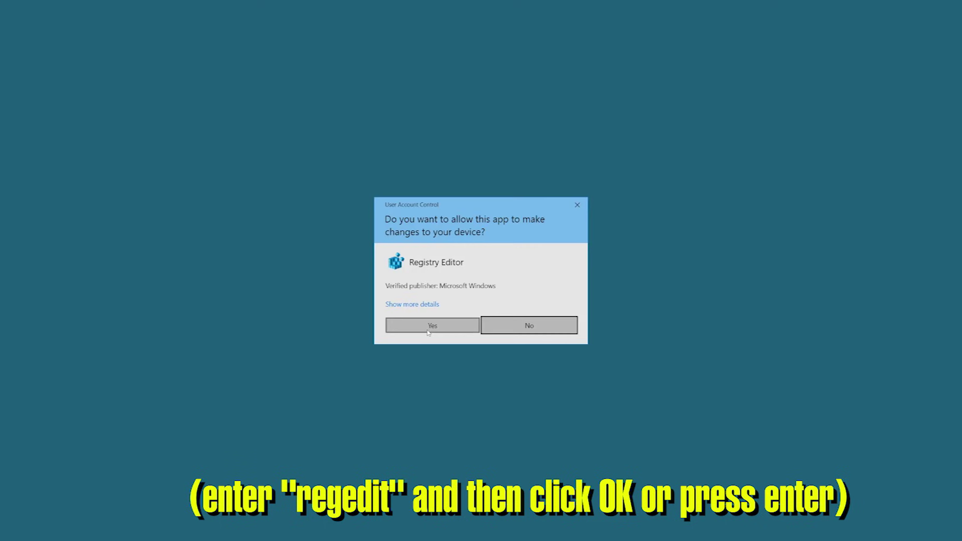
click(431, 326)
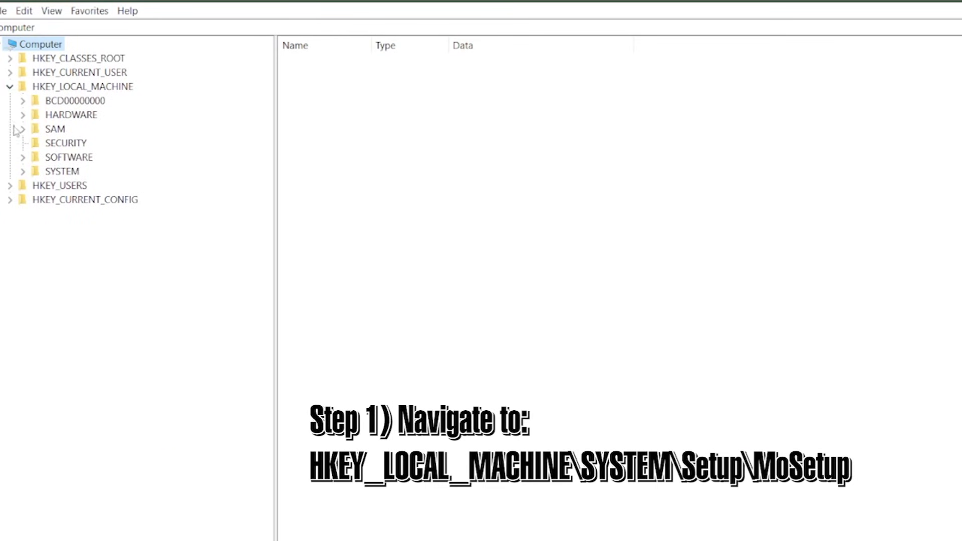
click(22, 172)
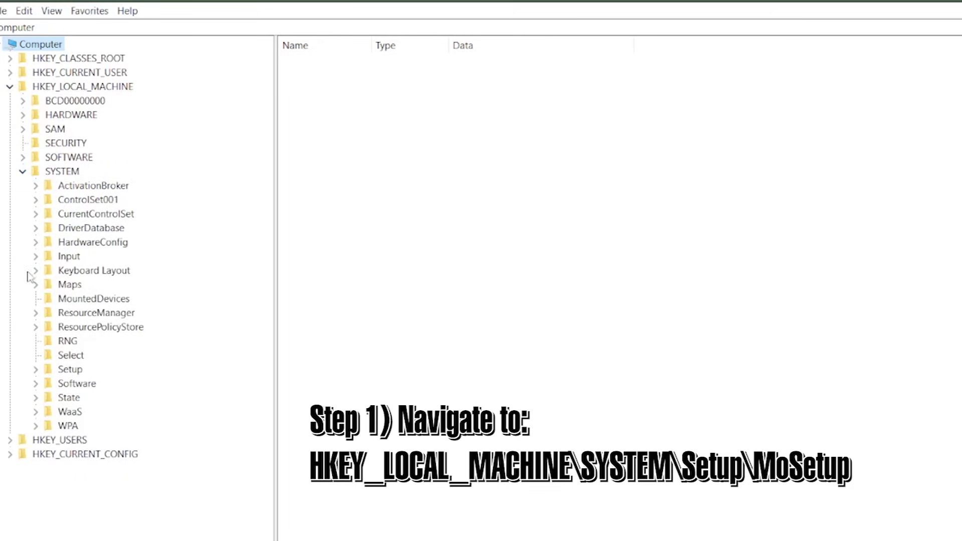
click(35, 369)
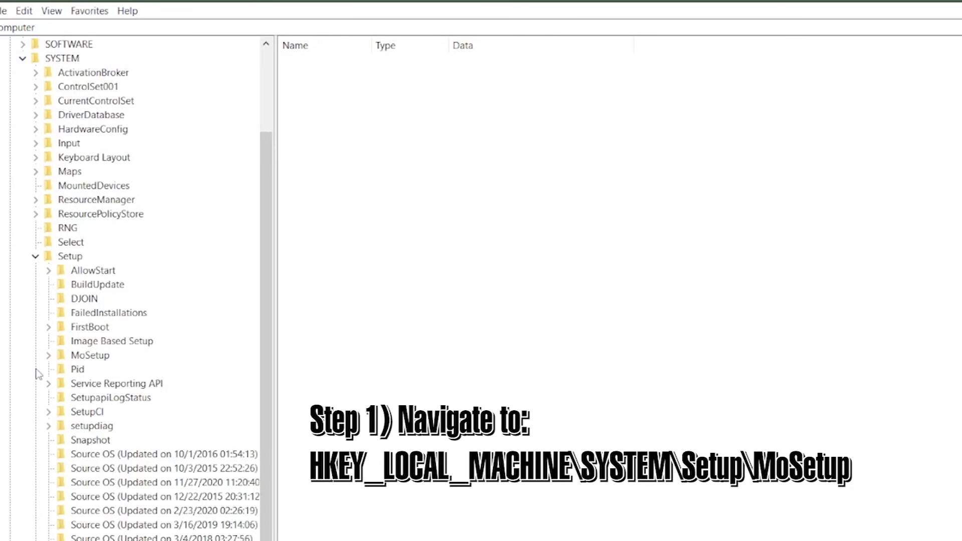
scroll(37, 374, down, 2)
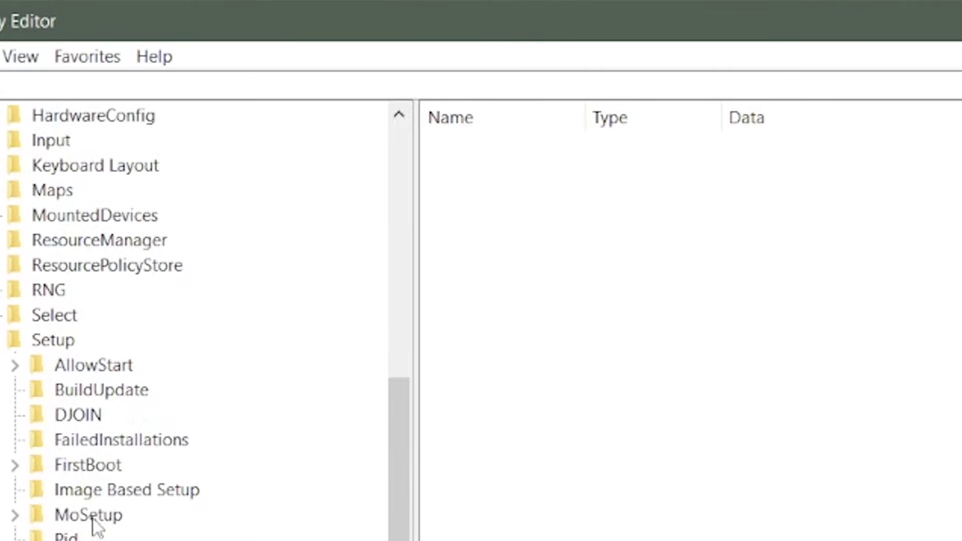
- Create a new DWORD value named AllowUpgradesWithUnsupportedTPMOrCPU under MoSetup
click(93, 521)
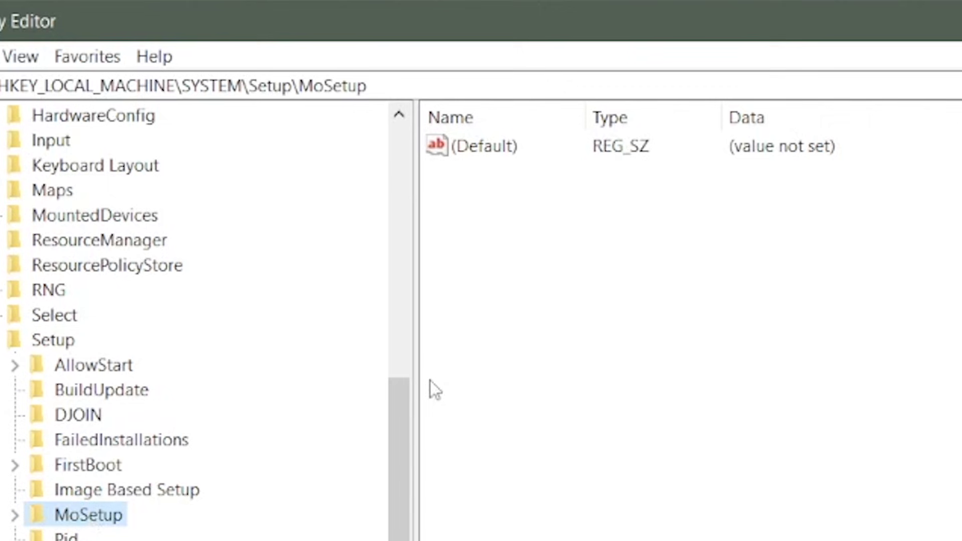
right_click(513, 201)
mouse_move(560, 218)
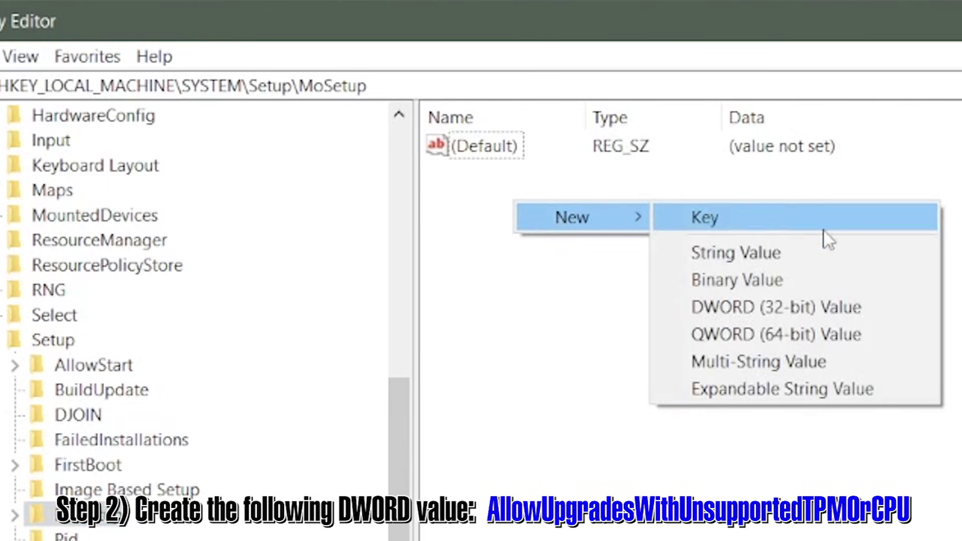
click(828, 306)
text(A)
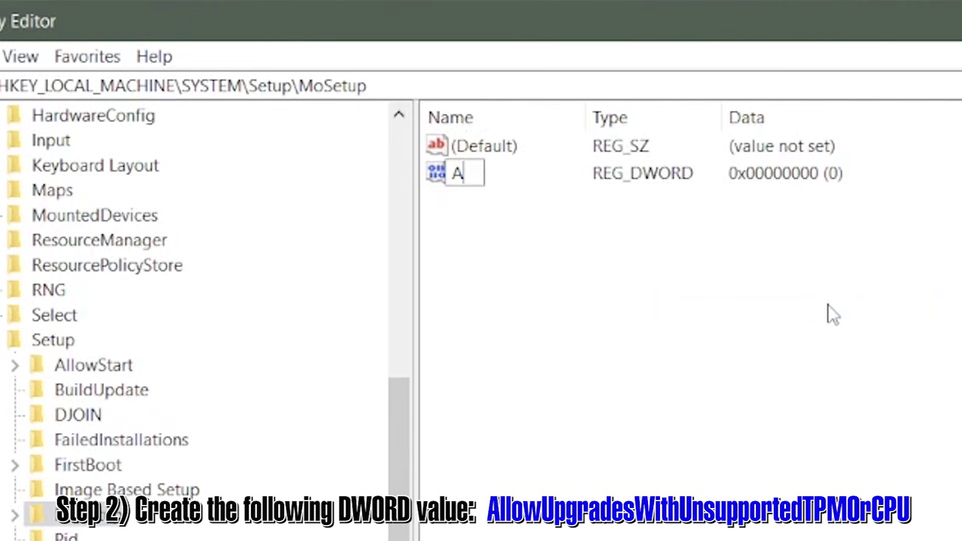
text(llow)
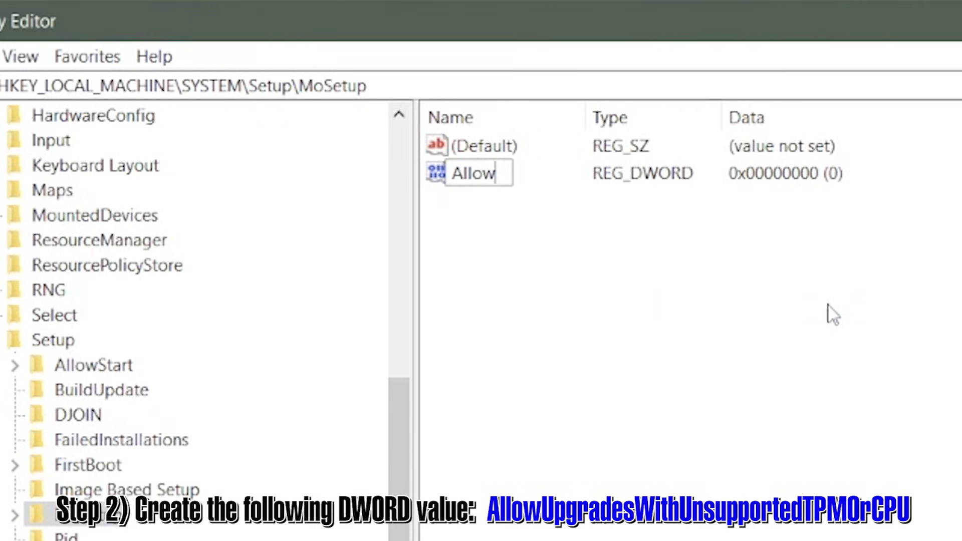
text(Upgra)
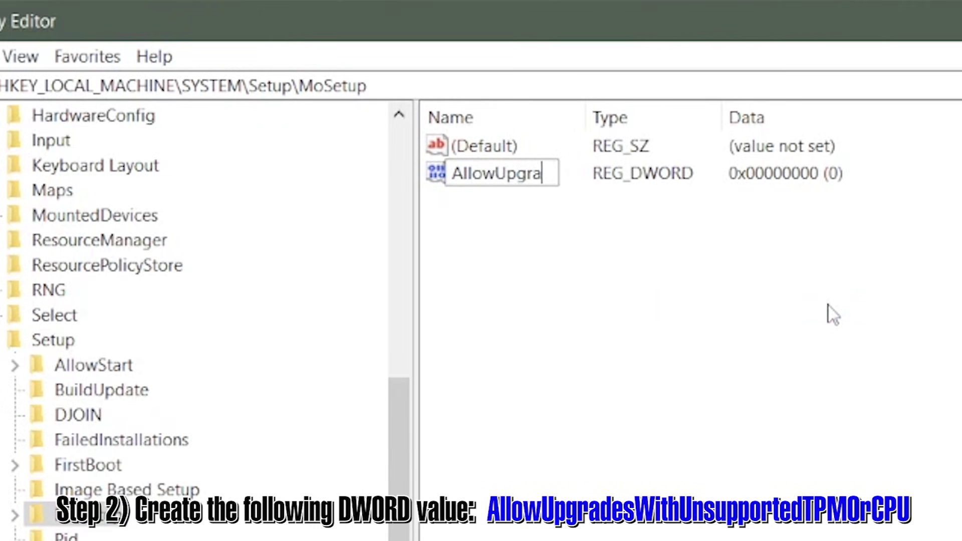
text(desWithUnsu)
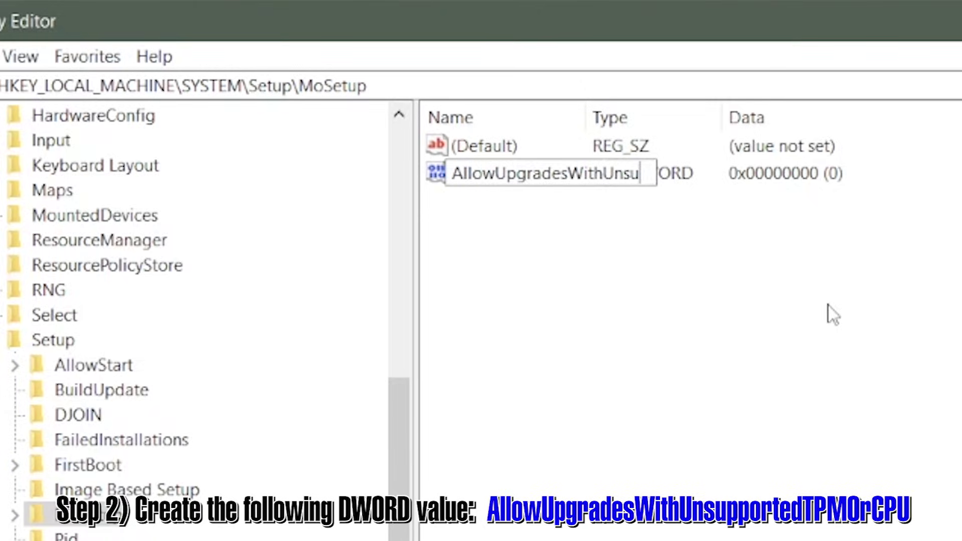
text(pportedTPM)
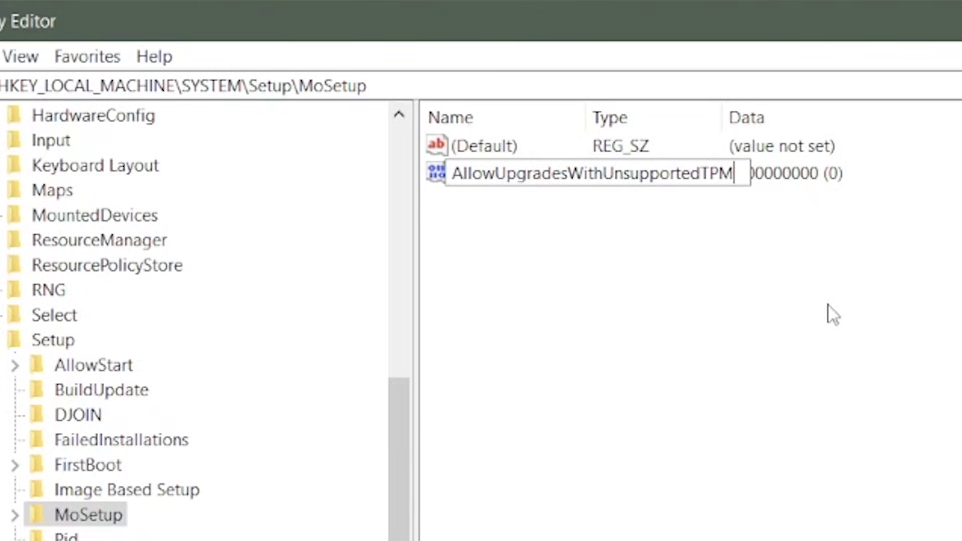
text(OrCPU)
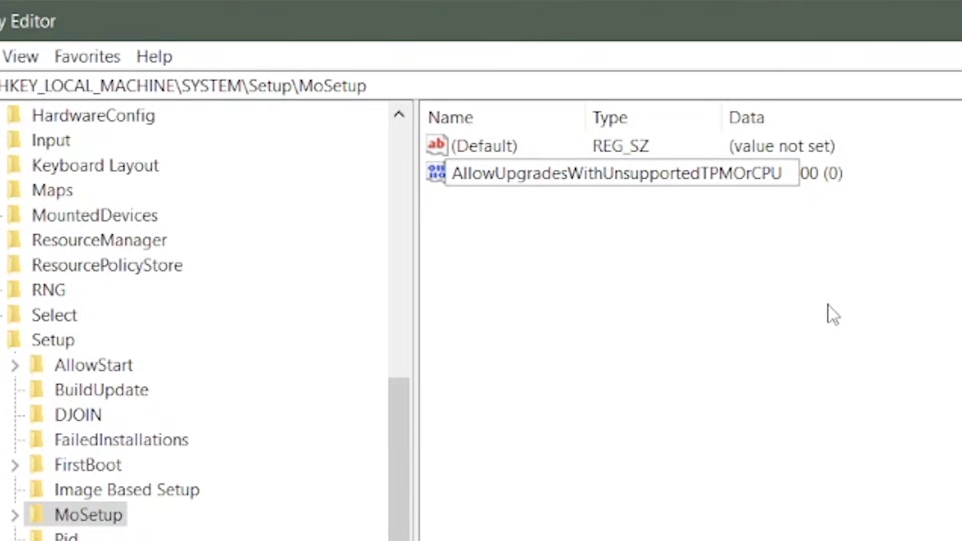
key(Return)
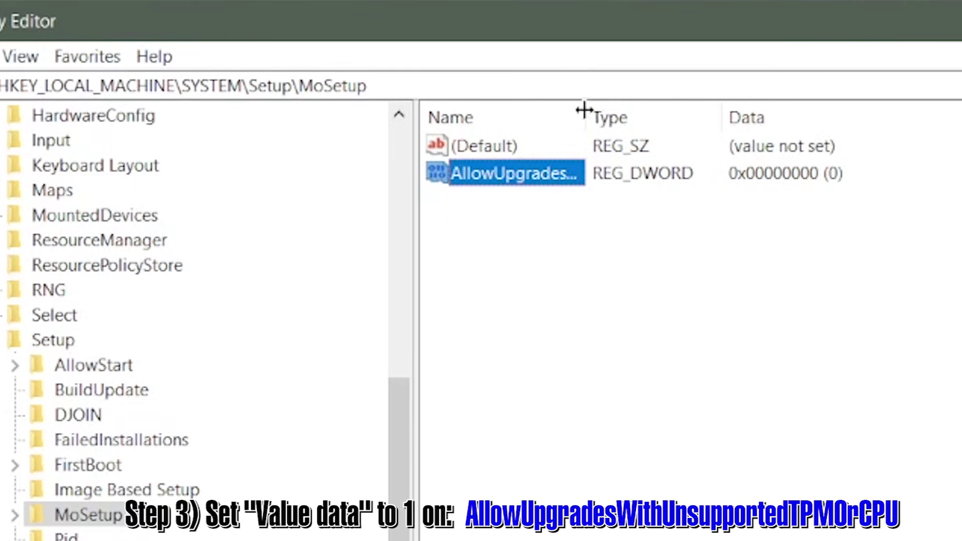
- Set AllowUpgradesWithUnsupportedTPMOrCPU's value data to 1
drag(584, 109, 810, 110)
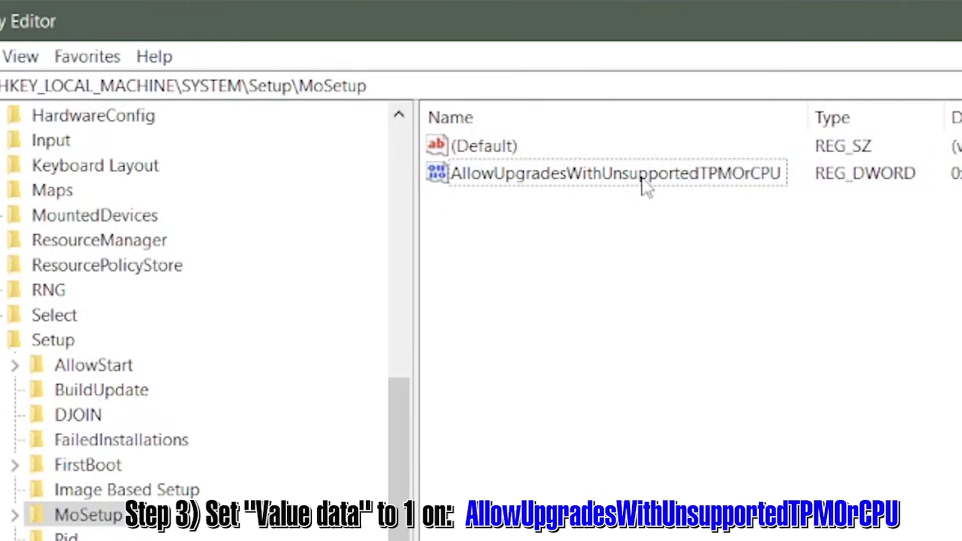
double_click(647, 187)
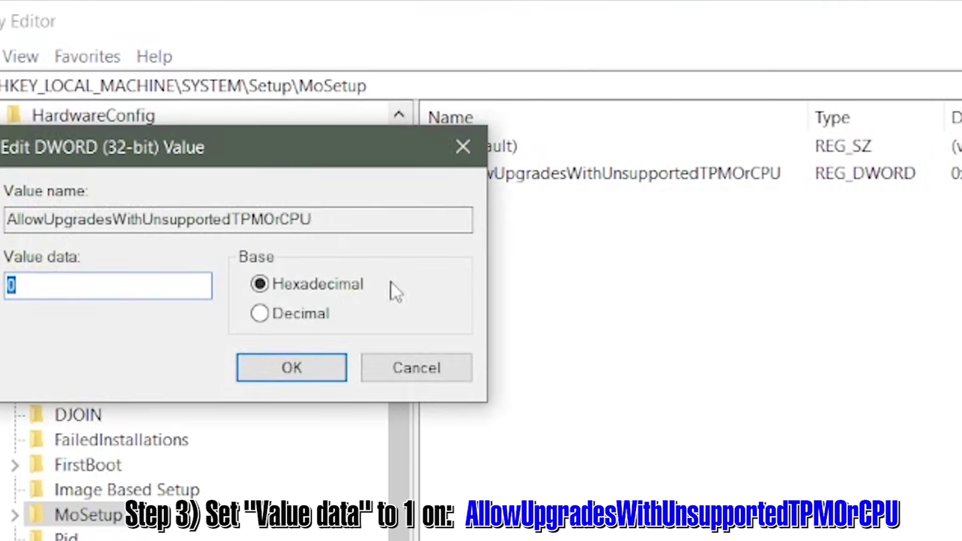
text(1)
click(258, 380)
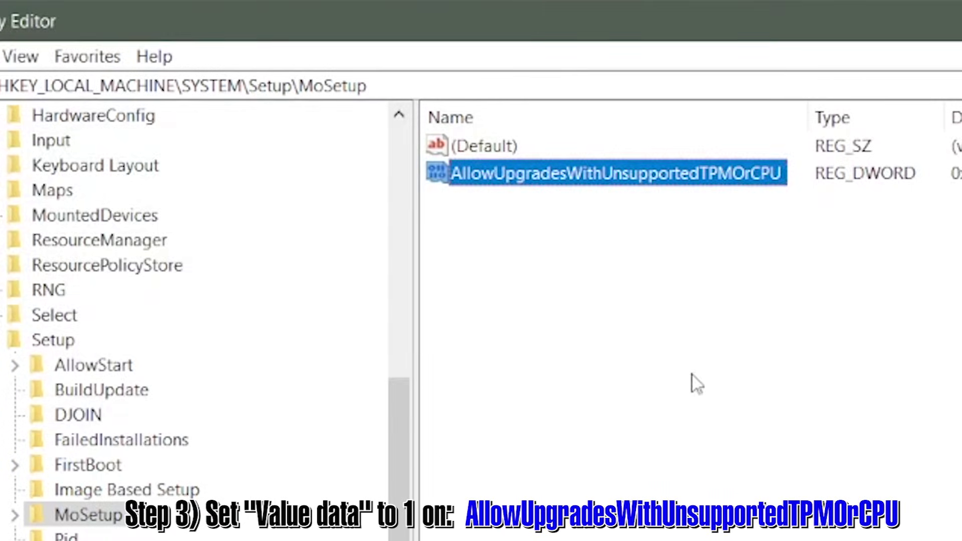
- Deselect the edited registry value in Registry Editor
click(729, 362)
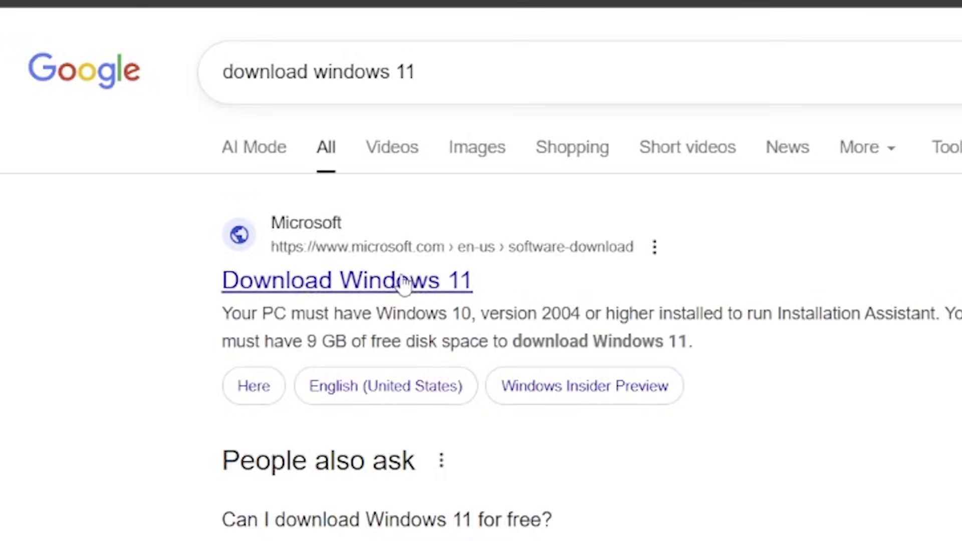
- Open Microsoft's Download Windows 11 page and confirm the multi-edition x64 ISO
click(403, 283)
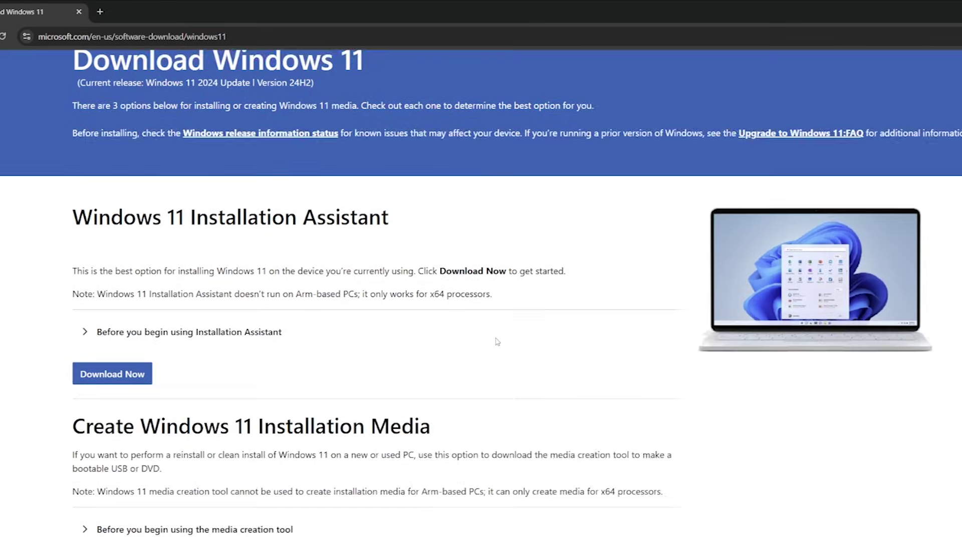
scroll(495, 343, down, 8)
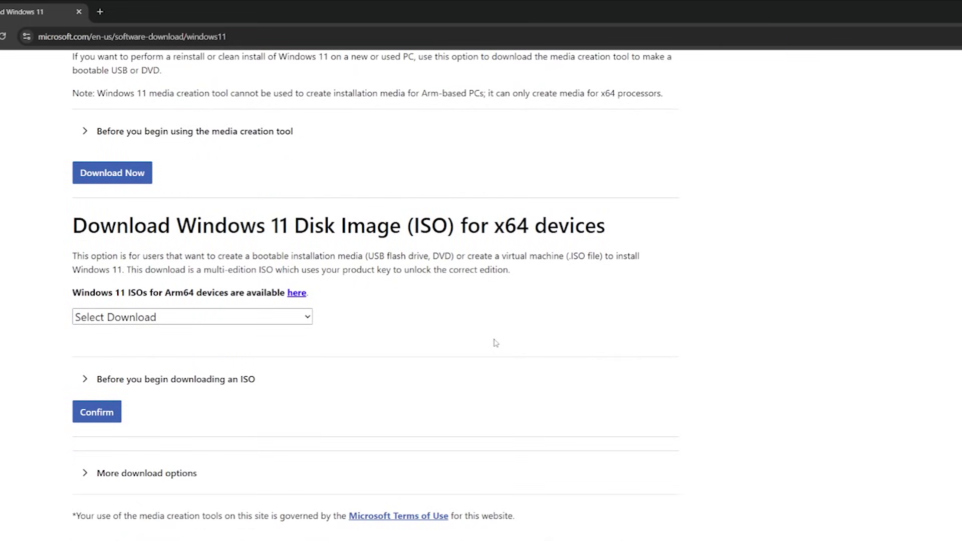
scroll(496, 343, down, 1)
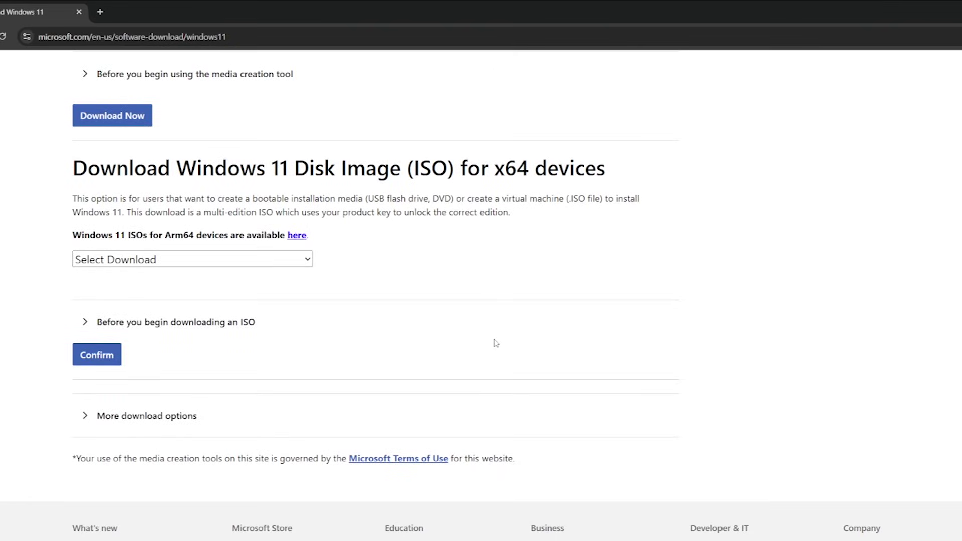
click(219, 261)
click(166, 297)
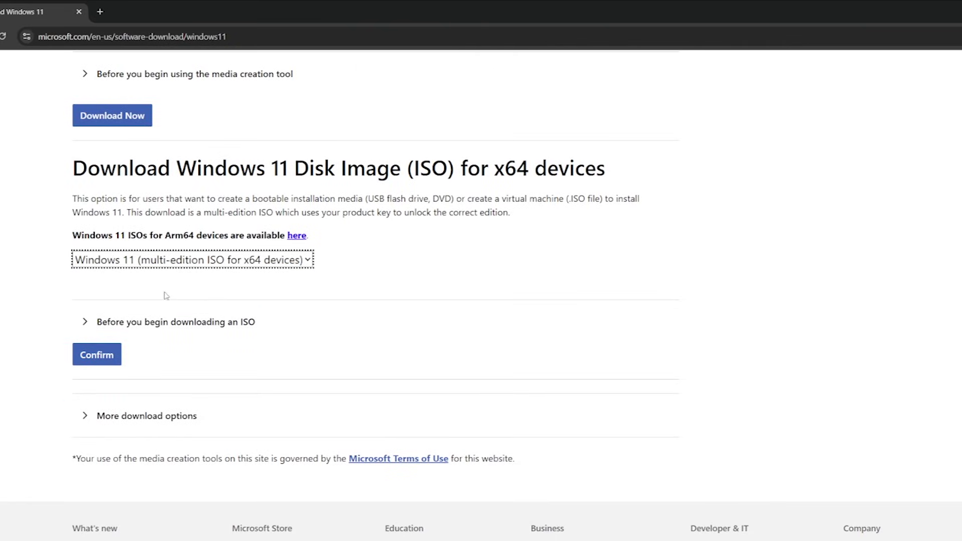
click(90, 363)
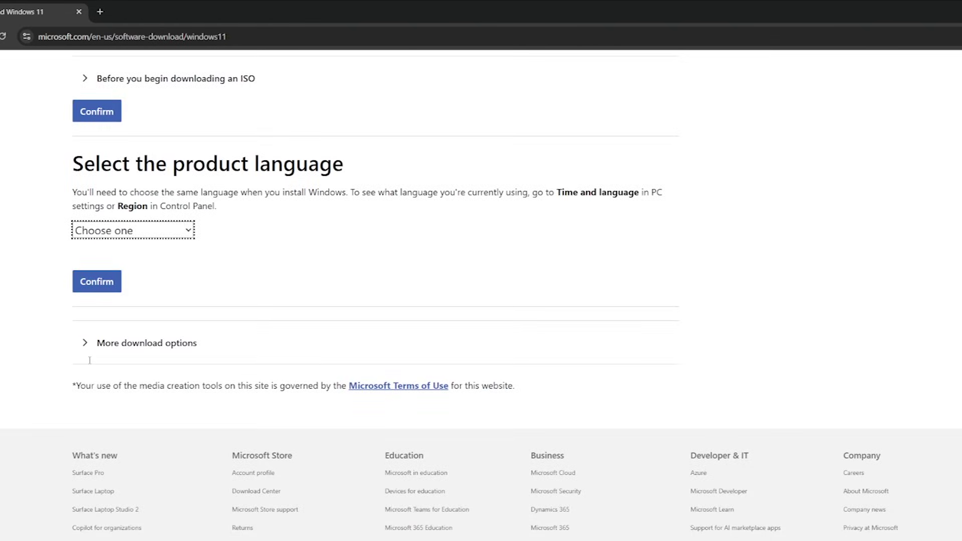
- Start the 64-bit English Windows 11 ISO download
scroll(276, 267, up, 2)
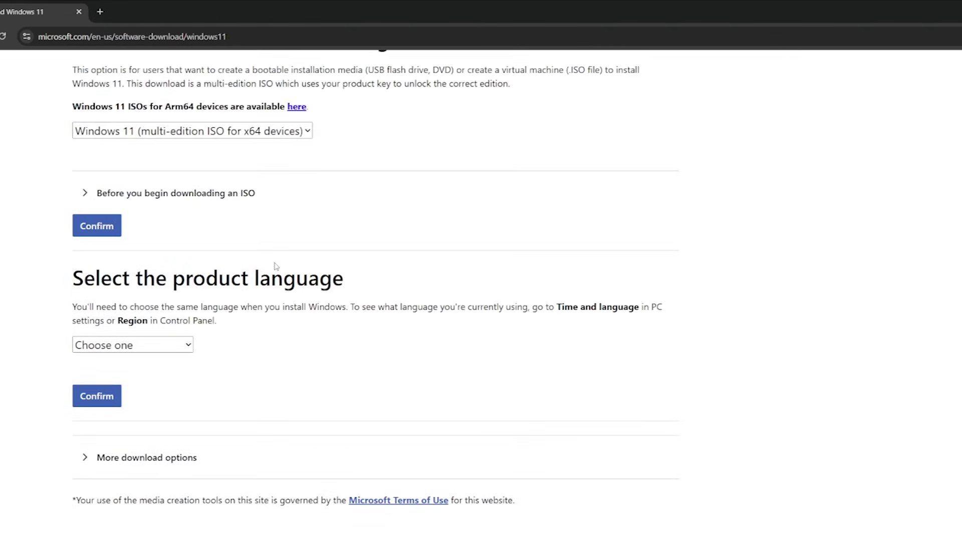
scroll(275, 267, down, 1)
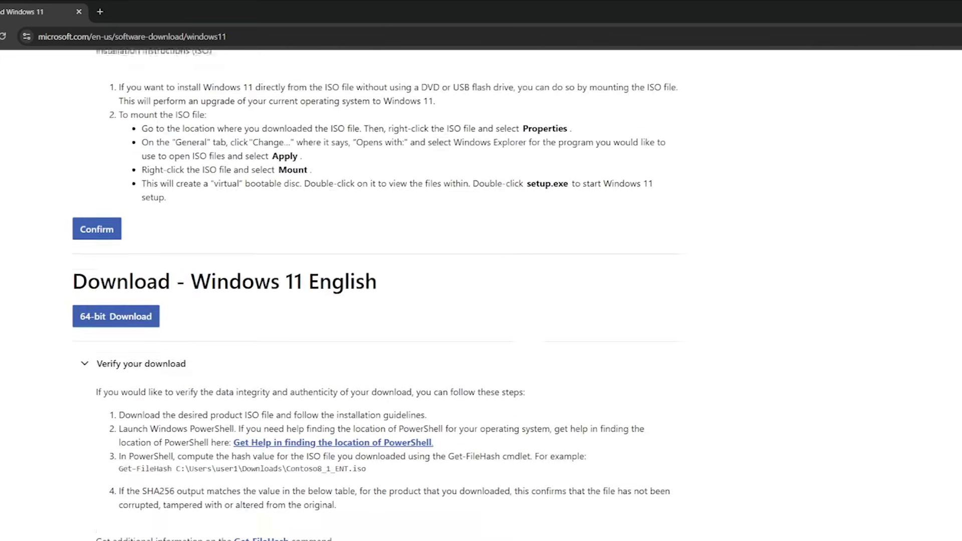
scroll(371, 351, up, 2)
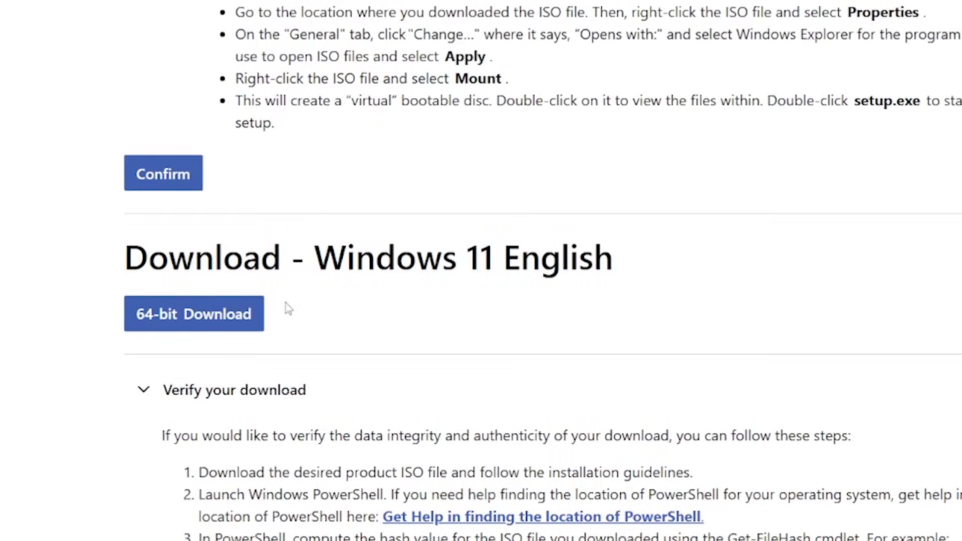
click(208, 316)
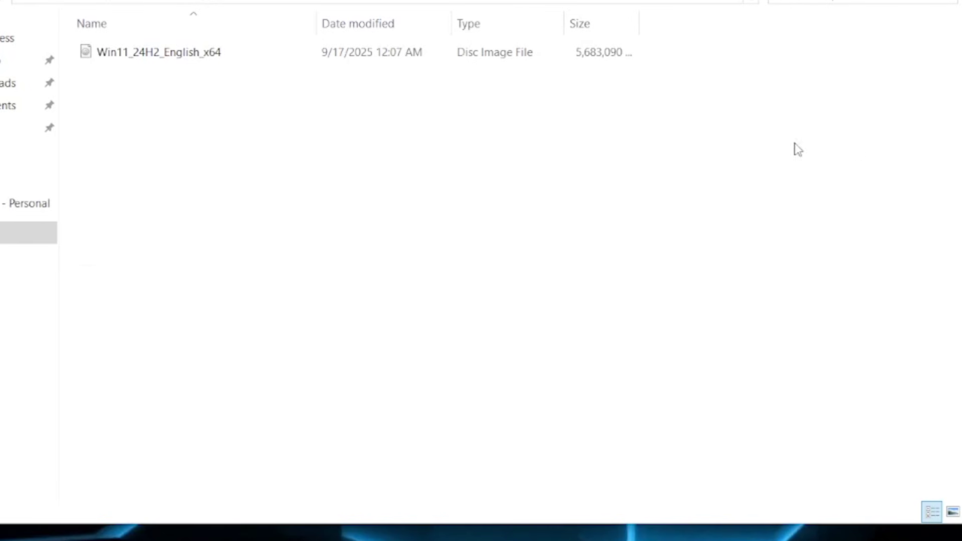
- Mount the Win11_24H2_English_x64 ISO past the security warning and select its setup file
click(184, 59)
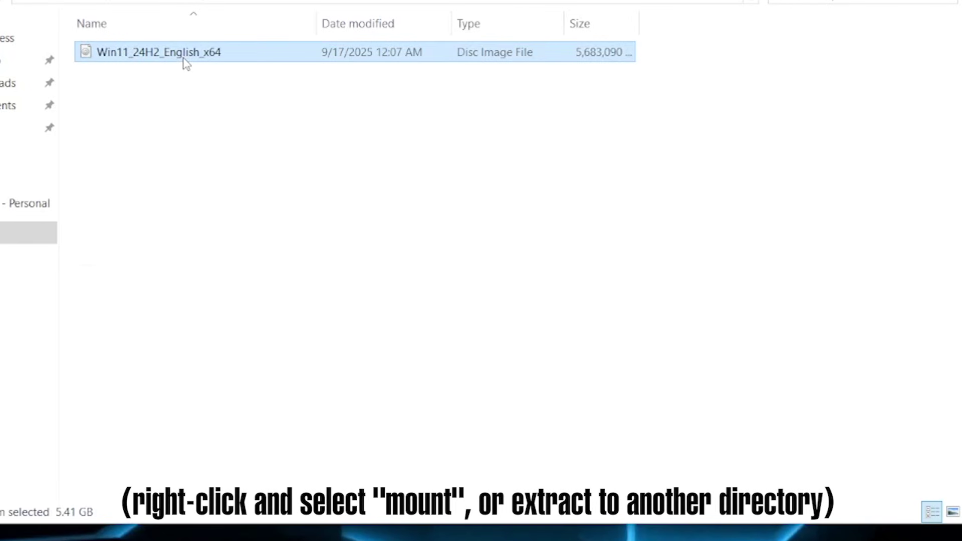
right_click(184, 59)
click(243, 71)
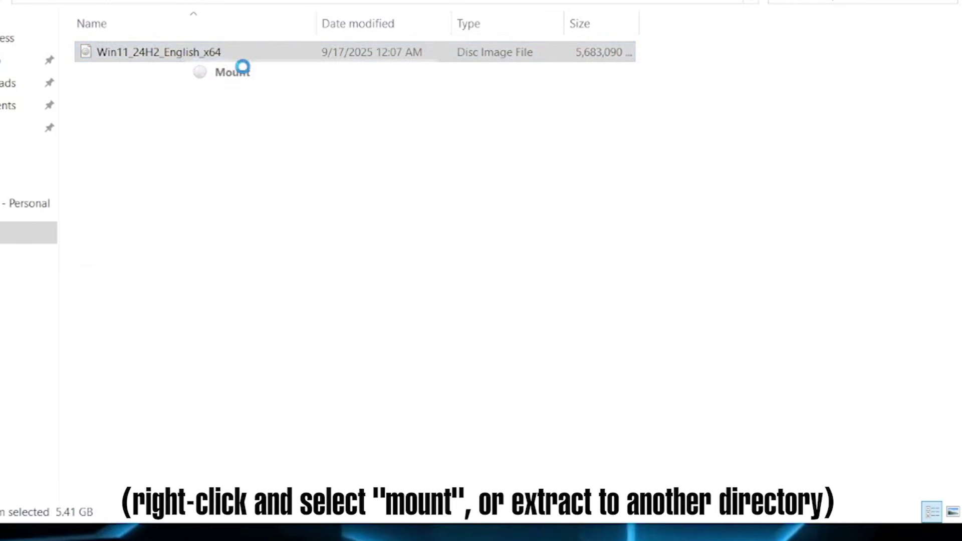
click(806, 360)
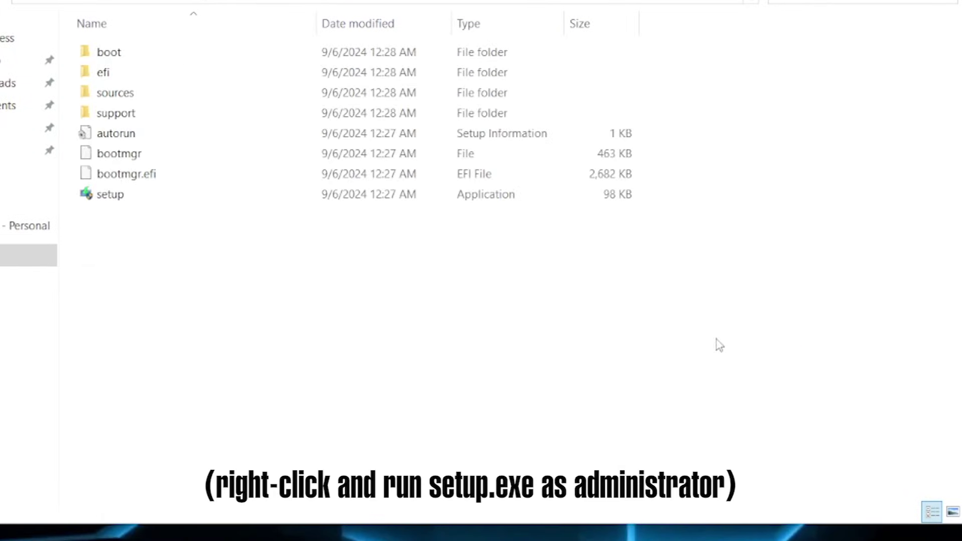
click(126, 194)
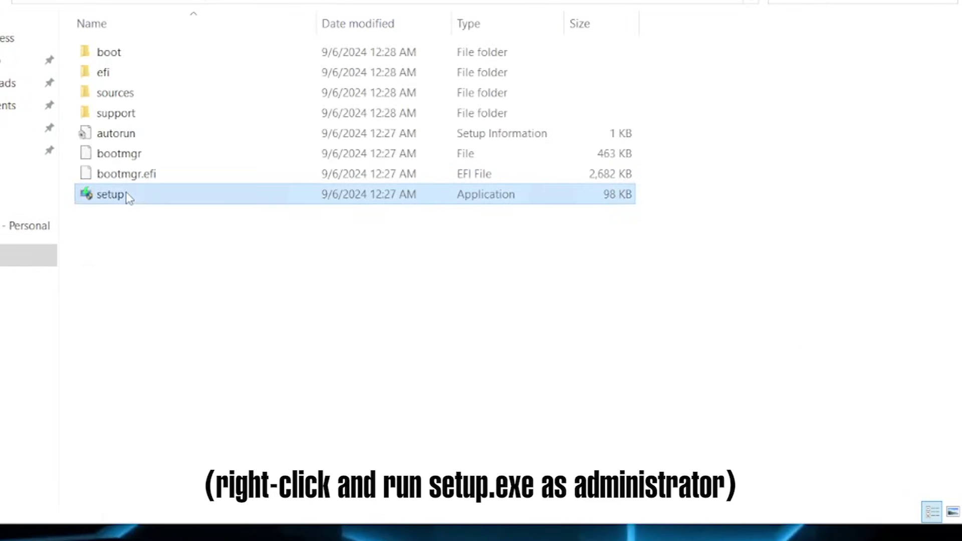
right_click(126, 195)
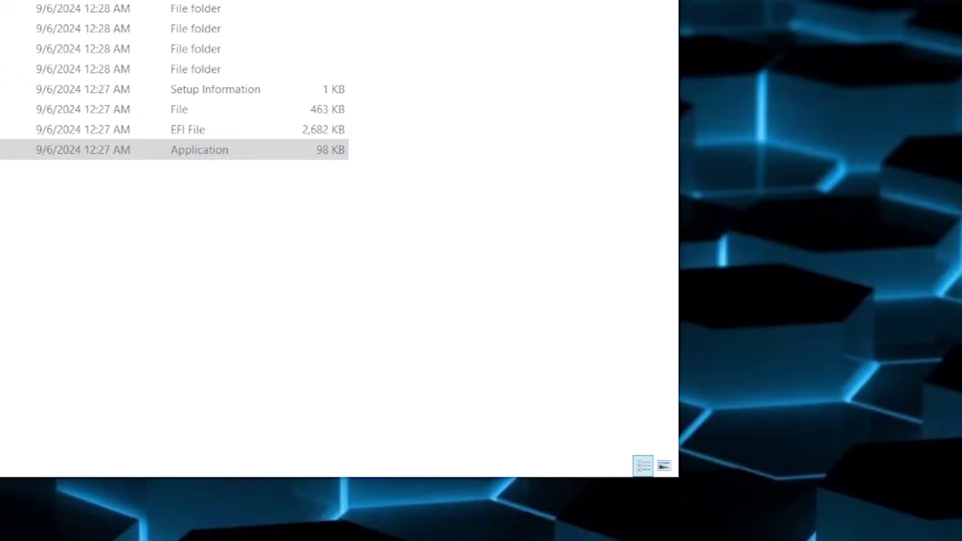
- Run setup as administrator, accept the unsupported-hardware warning, and install Windows 11
double_click(199, 150)
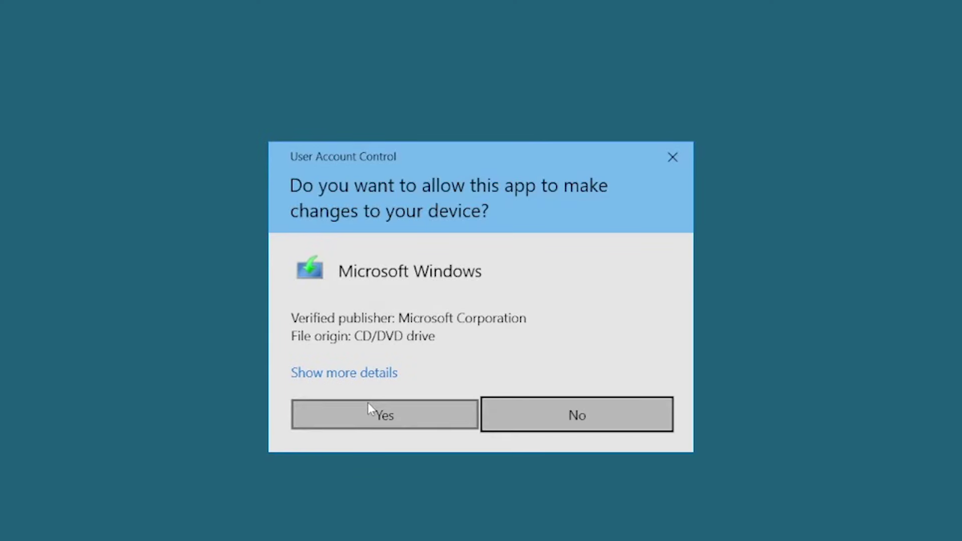
click(369, 406)
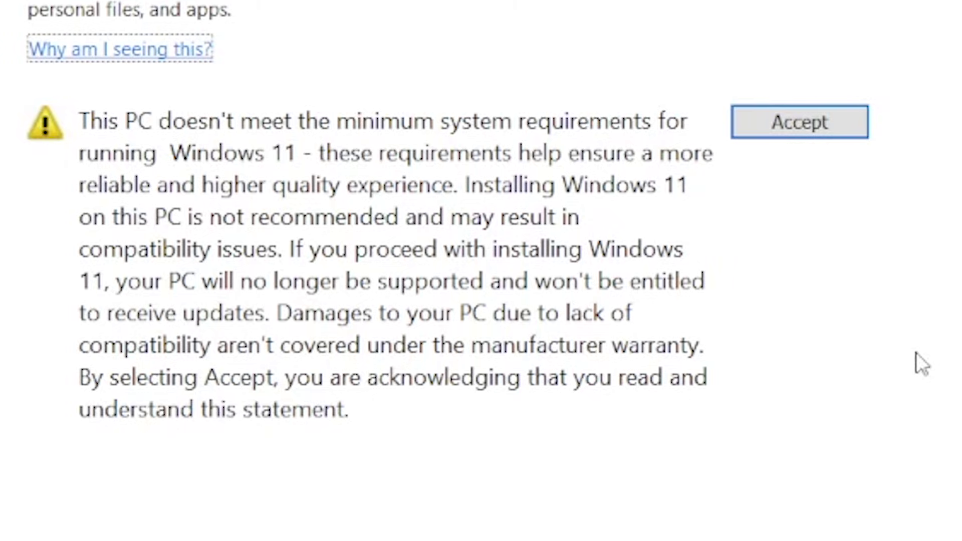
click(798, 124)
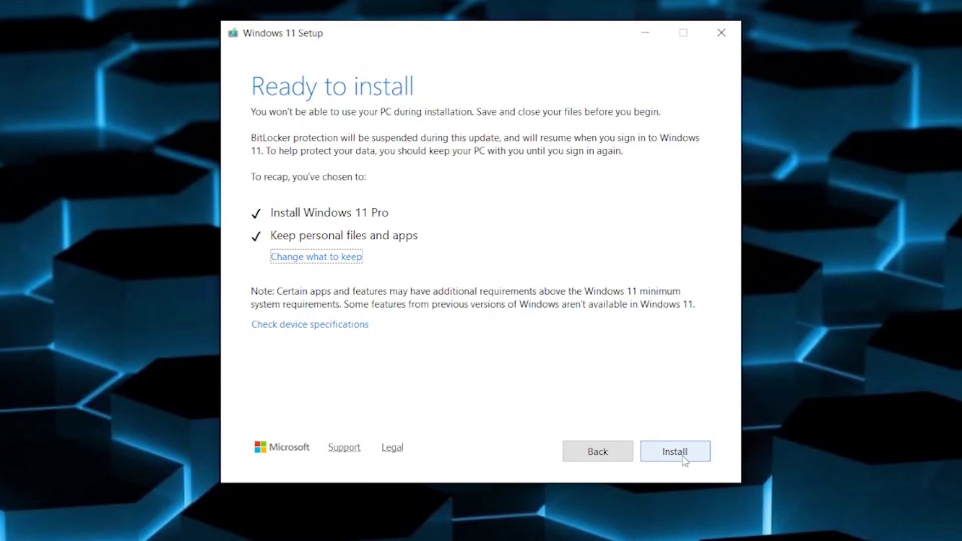
click(683, 457)
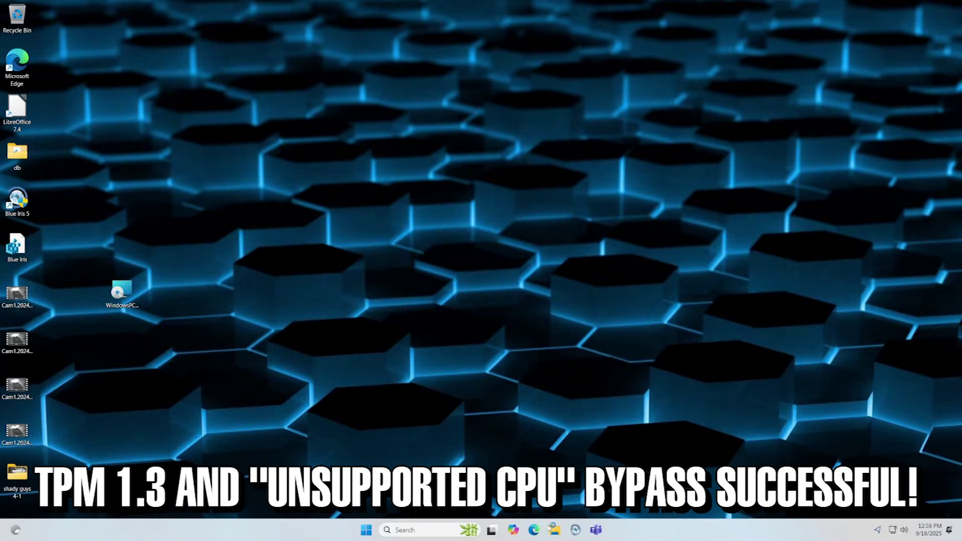
- Open Windows Update via a Start search for 'upd', then bring up Task Manager
key(super+e)
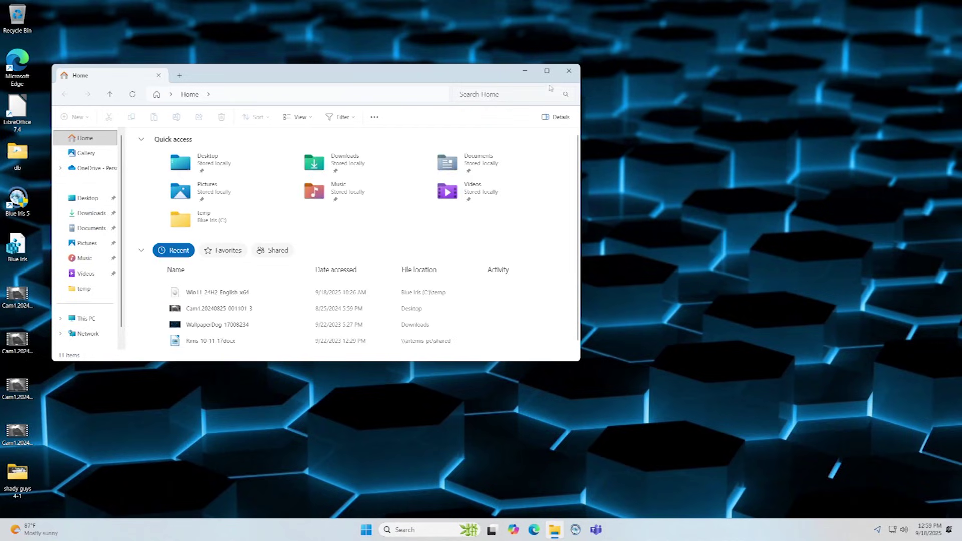
click(566, 73)
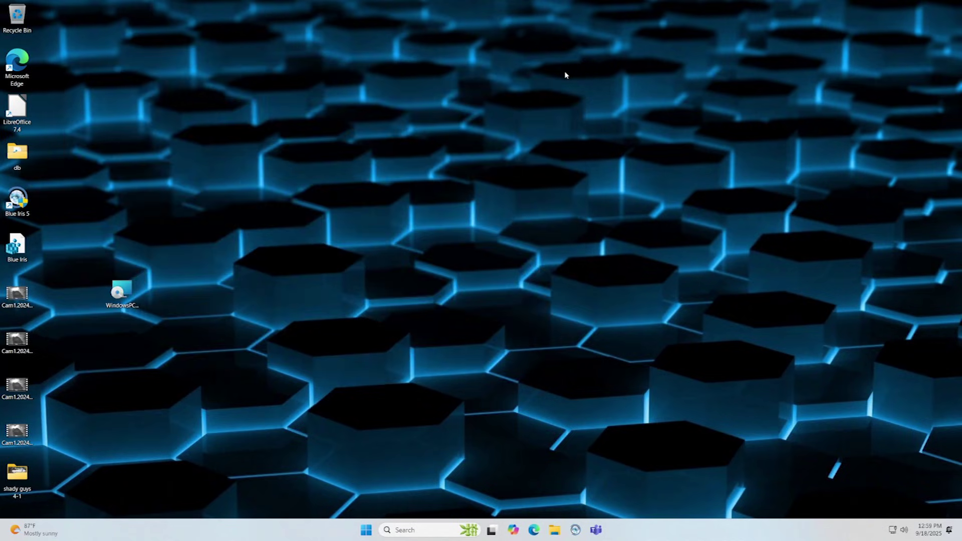
click(366, 534)
text(upd)
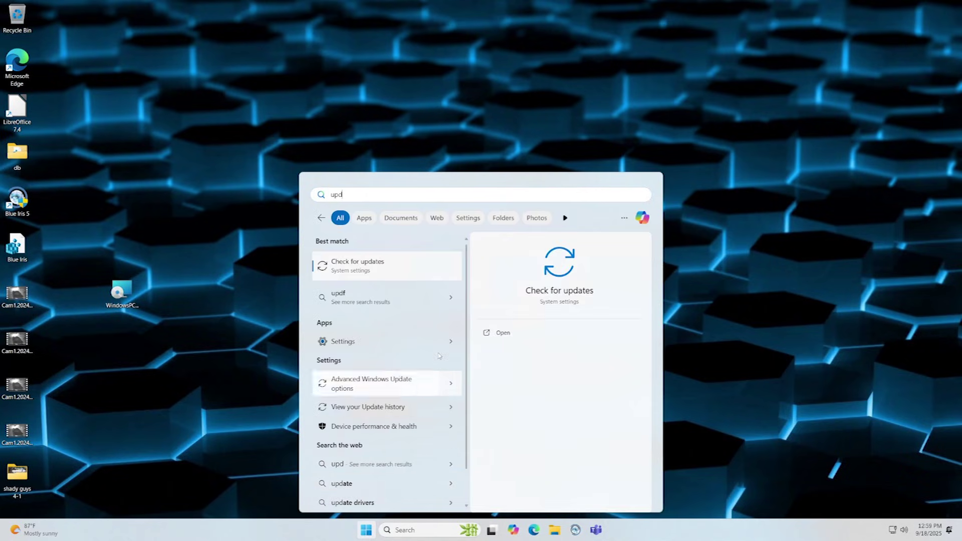
click(392, 268)
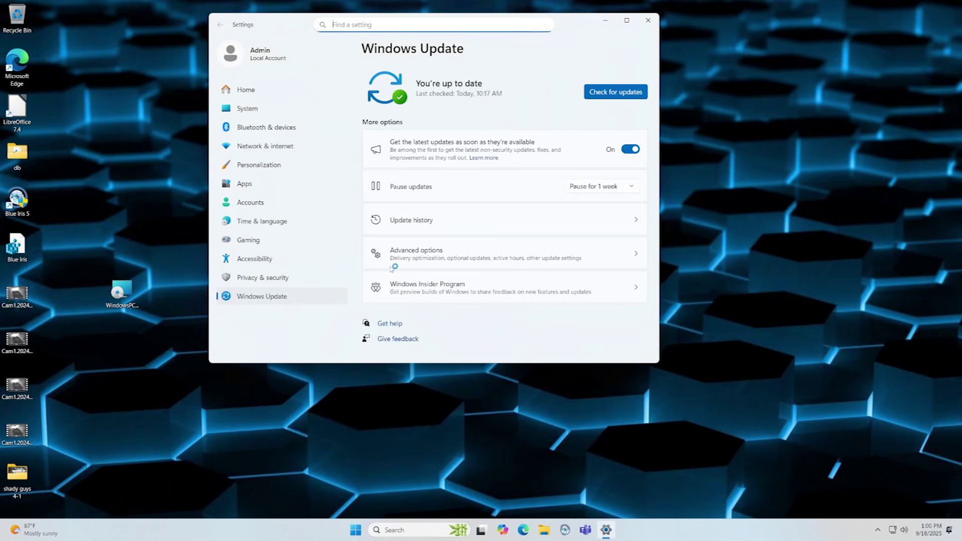
key(ctrl+shift+Escape)
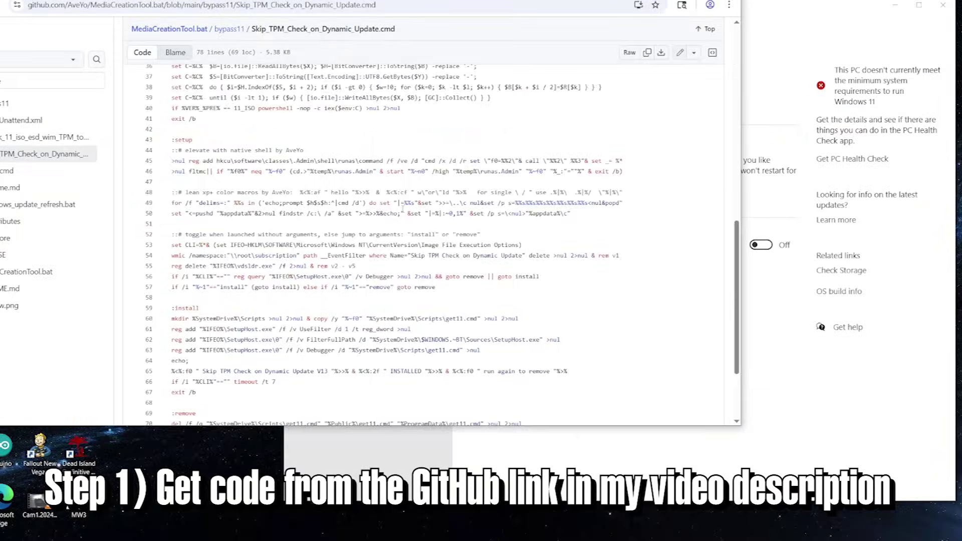
- Copy the bypass script's raw code and rename TPM.txt in C:\Temp to TPM.cmd
scroll(350, 251, up, 10)
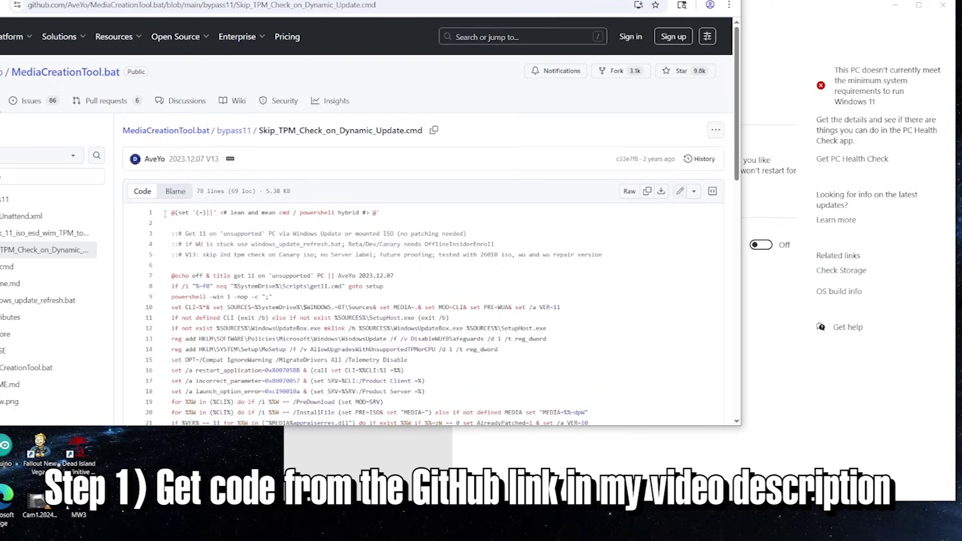
click(650, 195)
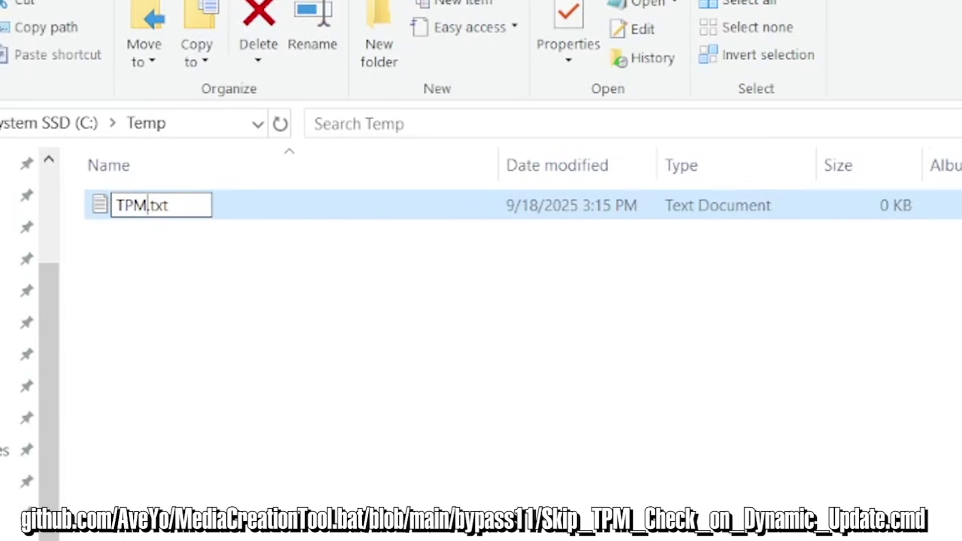
key(Delete)
key(Delete)
key(Delete)
key(Delete)
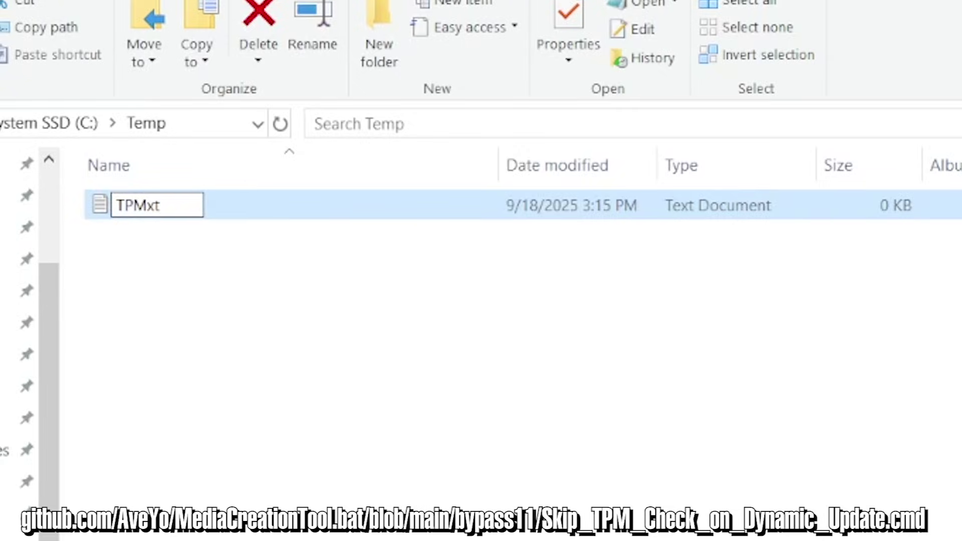
text(.vmd)
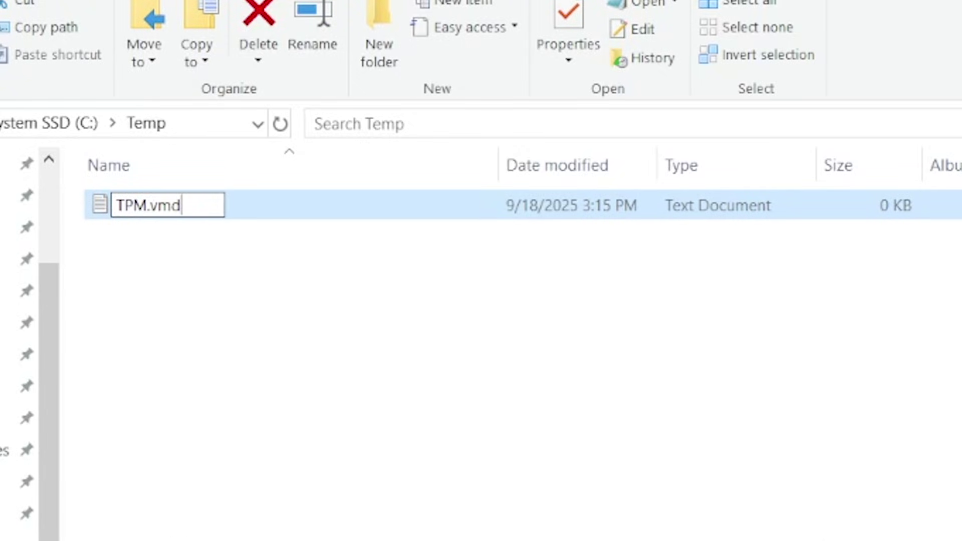
key(BackSpace)
key(BackSpace)
key(BackSpace)
key(BackSpace)
text(.cmd)
key(Return)
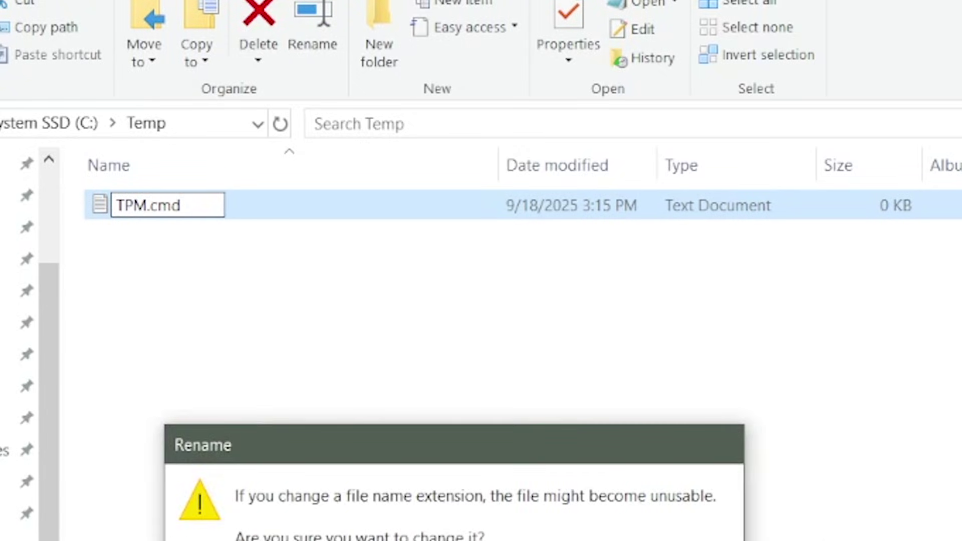
key(Return)
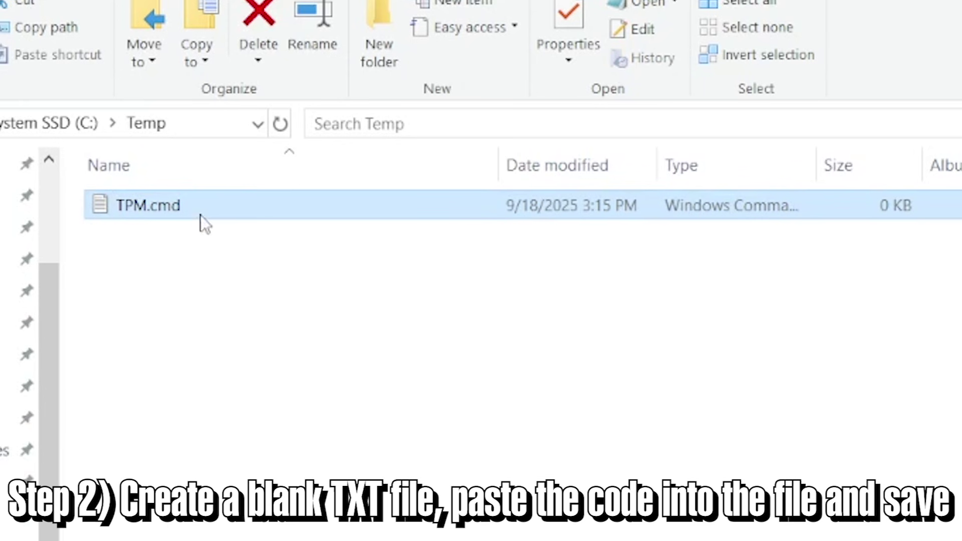
- Paste the copied bypass script into TPM.cmd, save it, and run it as administrator
right_click(198, 206)
click(264, 258)
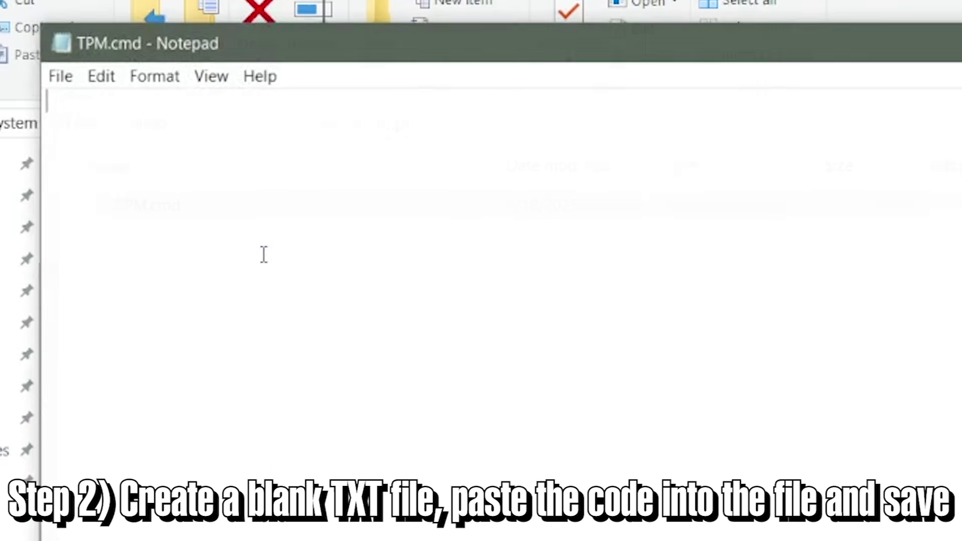
key(ctrl+v)
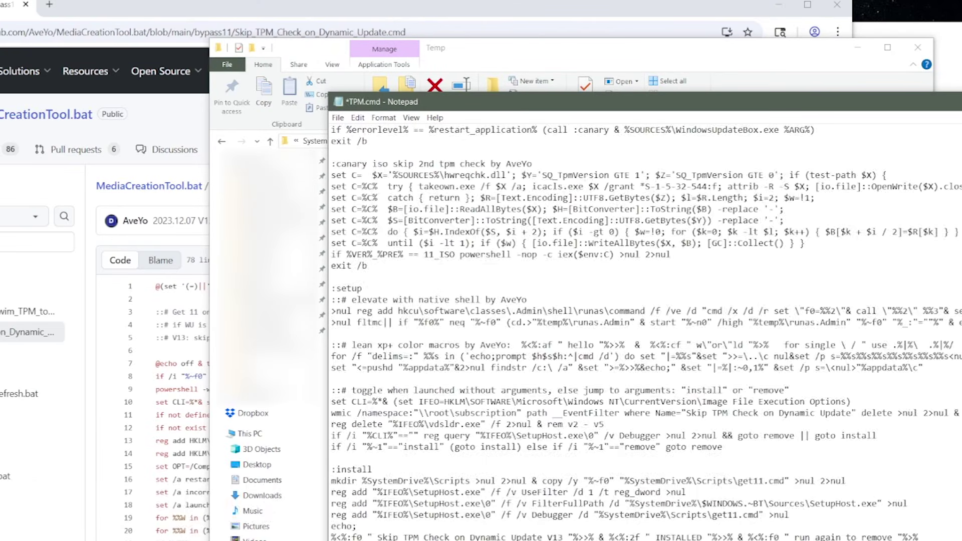
key(alt+F4)
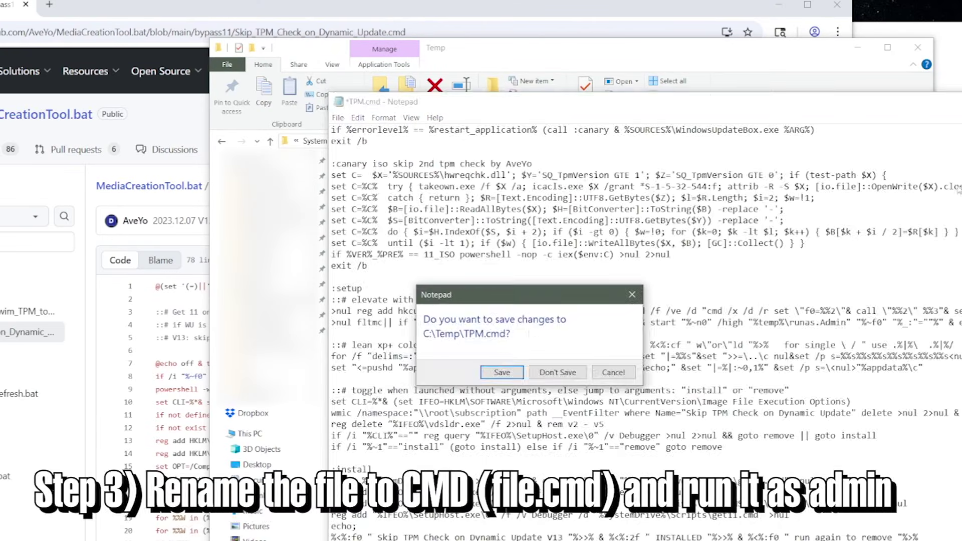
click(505, 377)
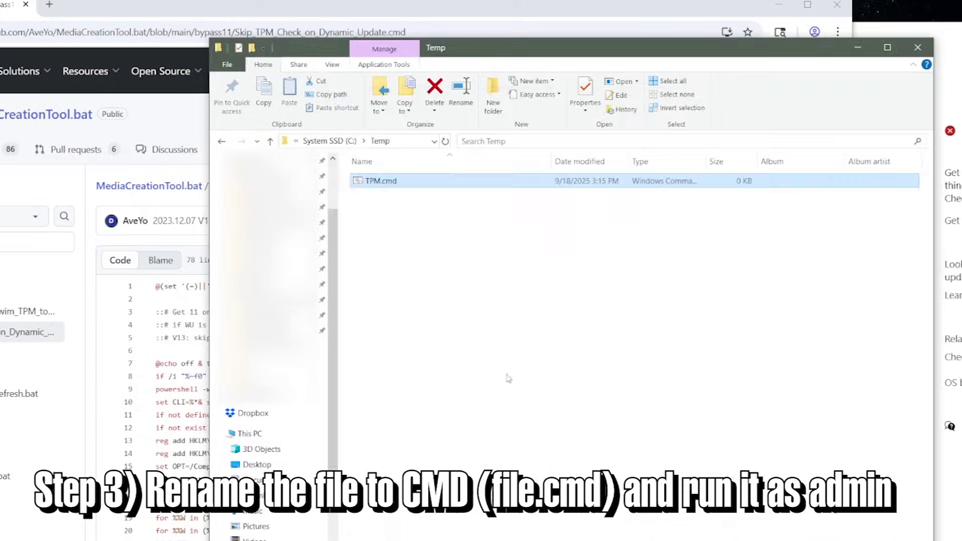
right_click(370, 189)
click(406, 239)
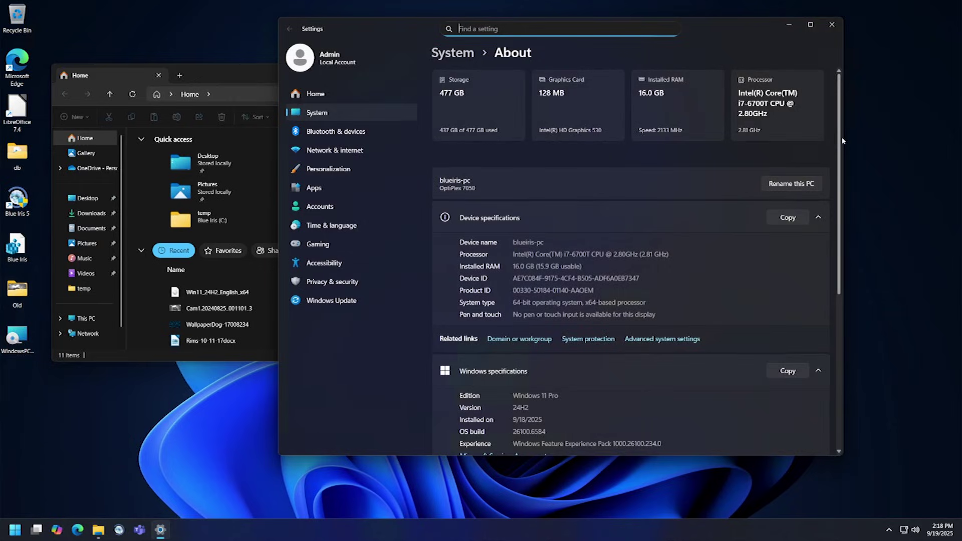
scroll(842, 151, down, 2)
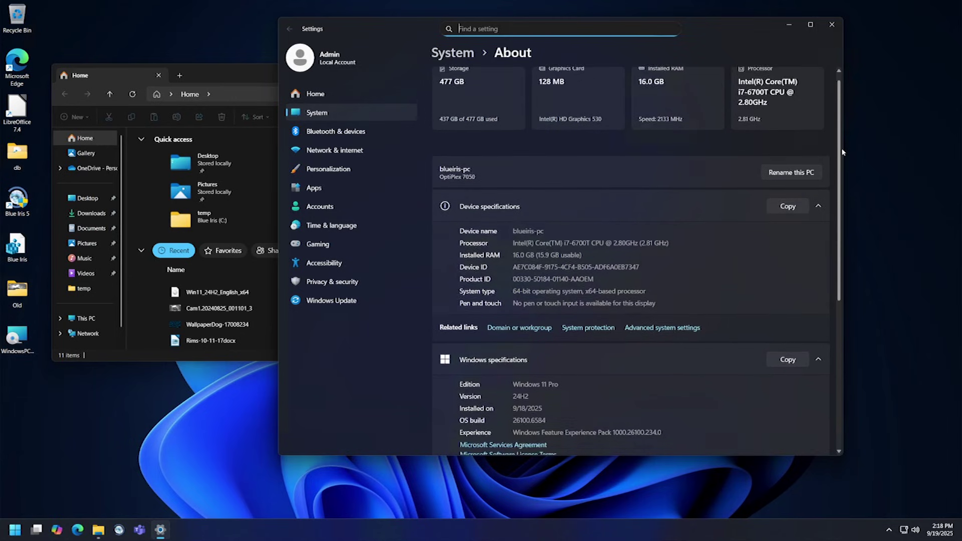
drag(842, 152, 839, 277)
- Search 'adjust performance' and apply Adjust for best performance in Performance Options
click(15, 530)
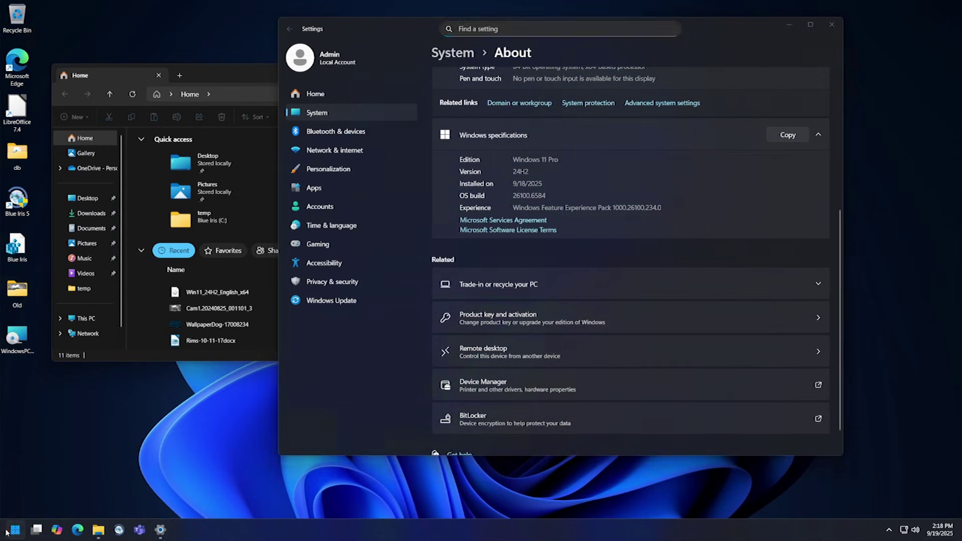
text(adjust )
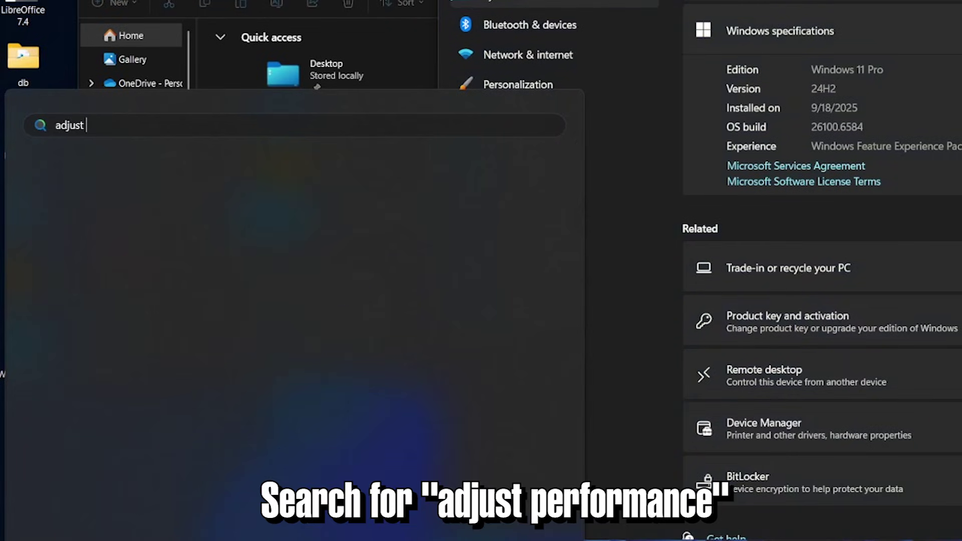
text(performance)
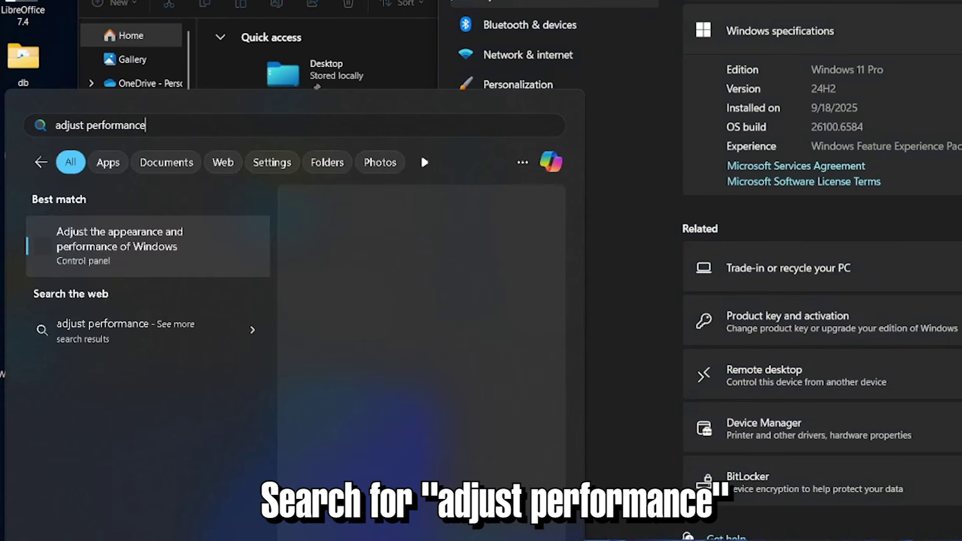
click(115, 253)
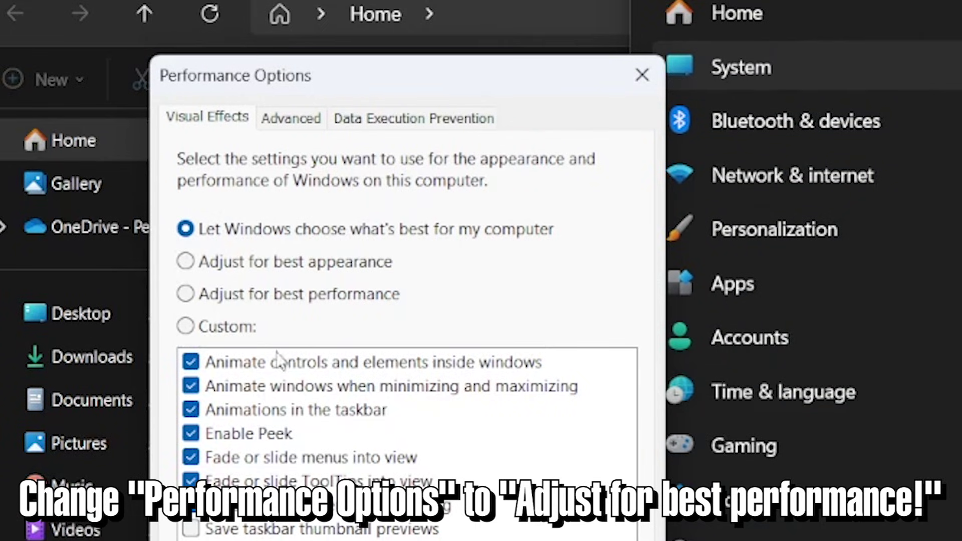
click(302, 299)
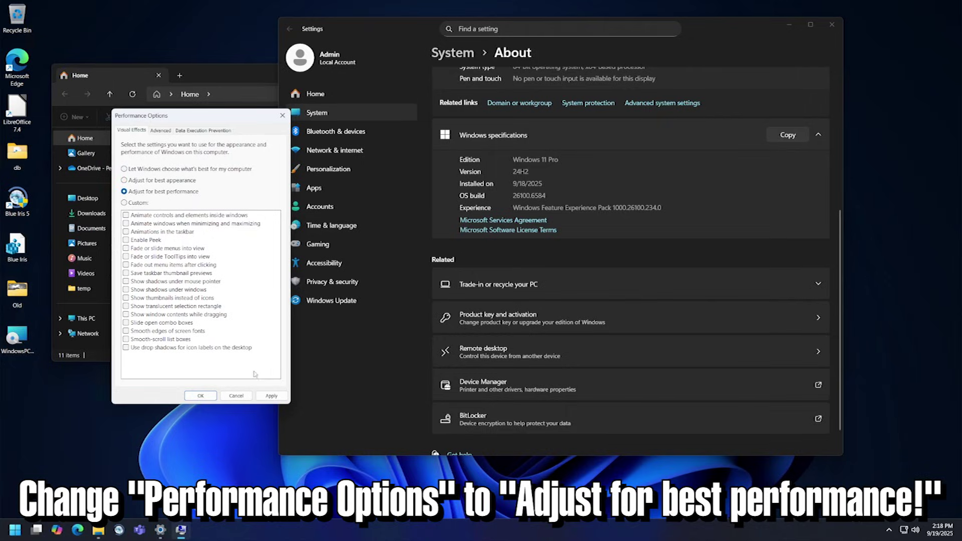
click(266, 395)
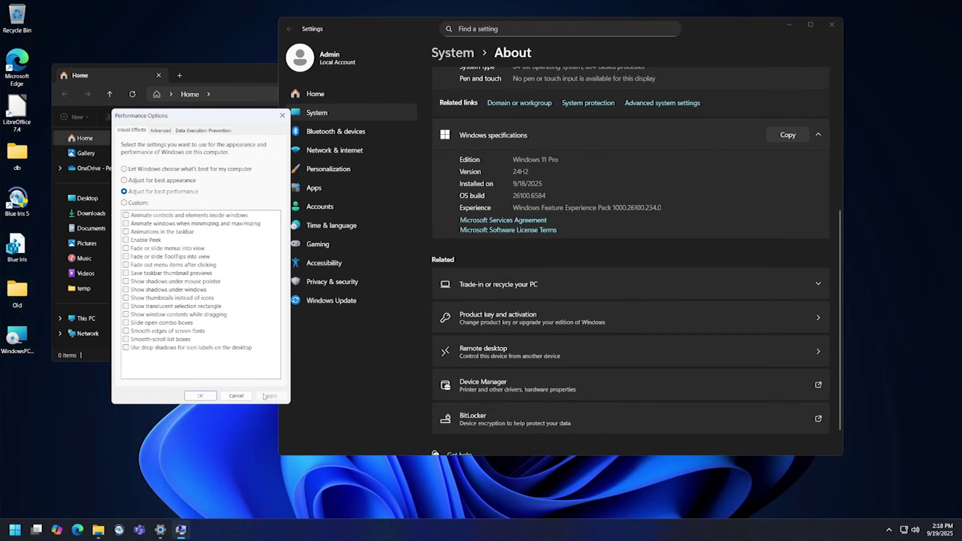
click(201, 396)
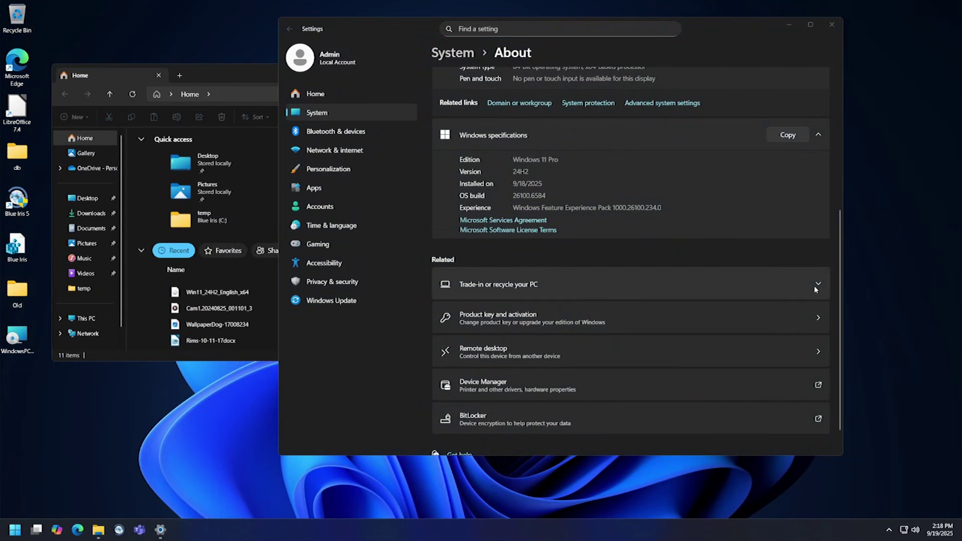
drag(842, 293, 836, 145)
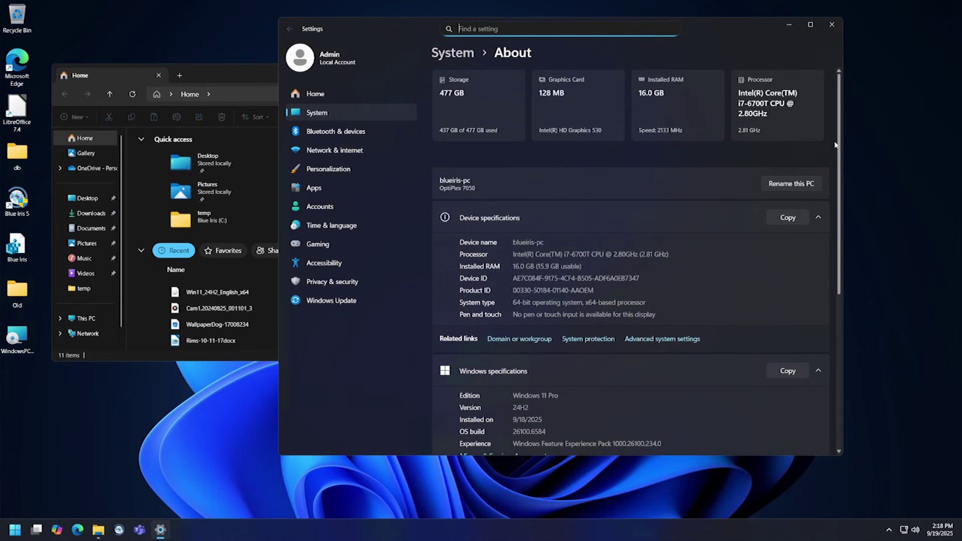